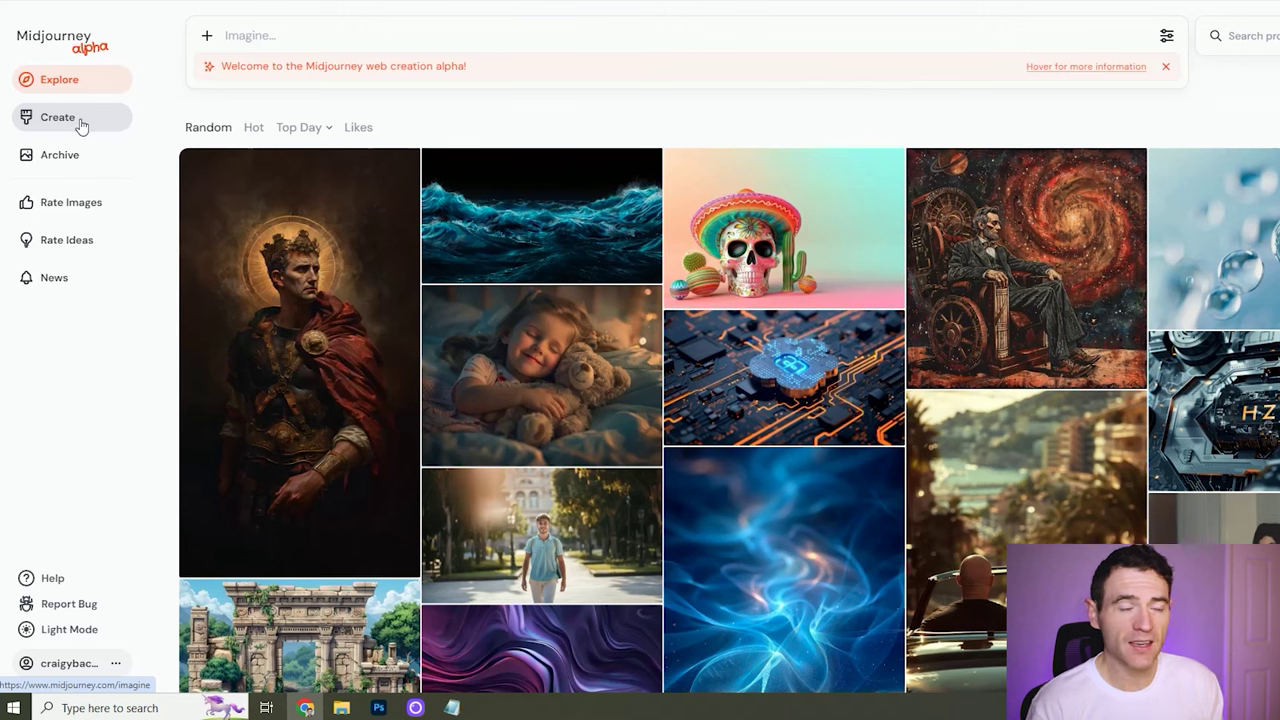
Search the Hot feed for 'coloring page' and open the kids-with-dog coloring image's details.
click(252, 128)
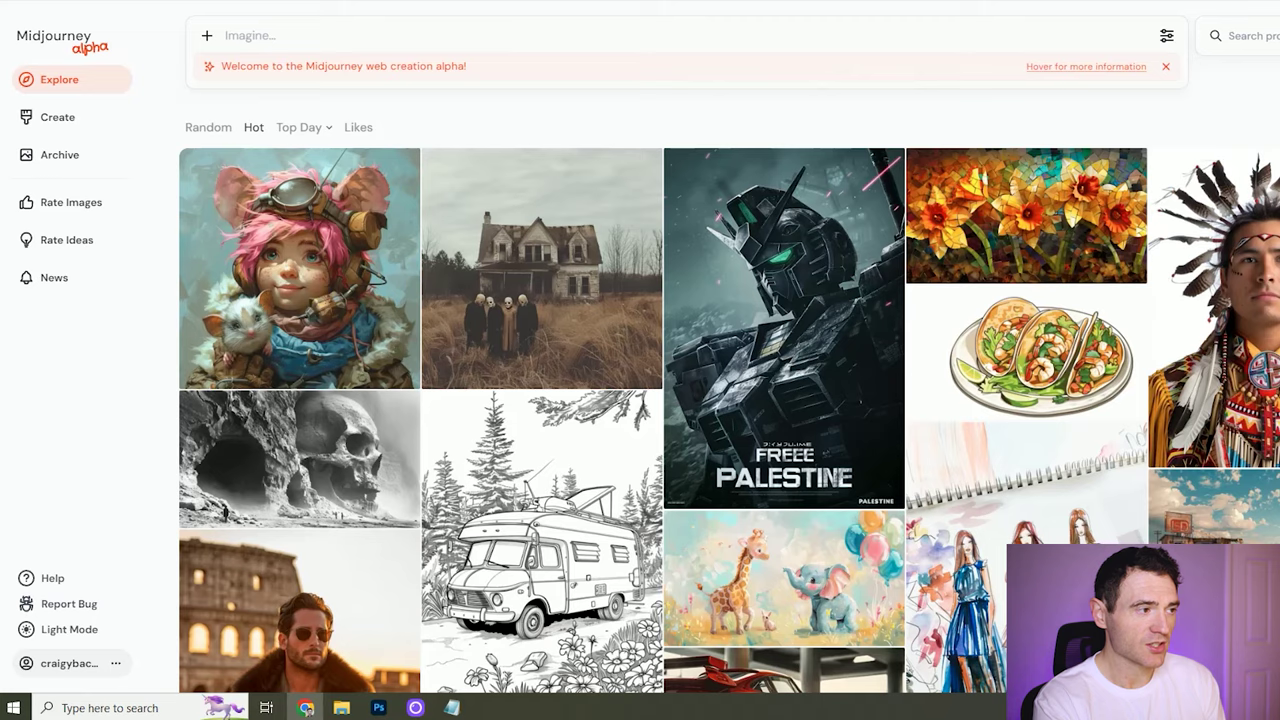
text(colorin)
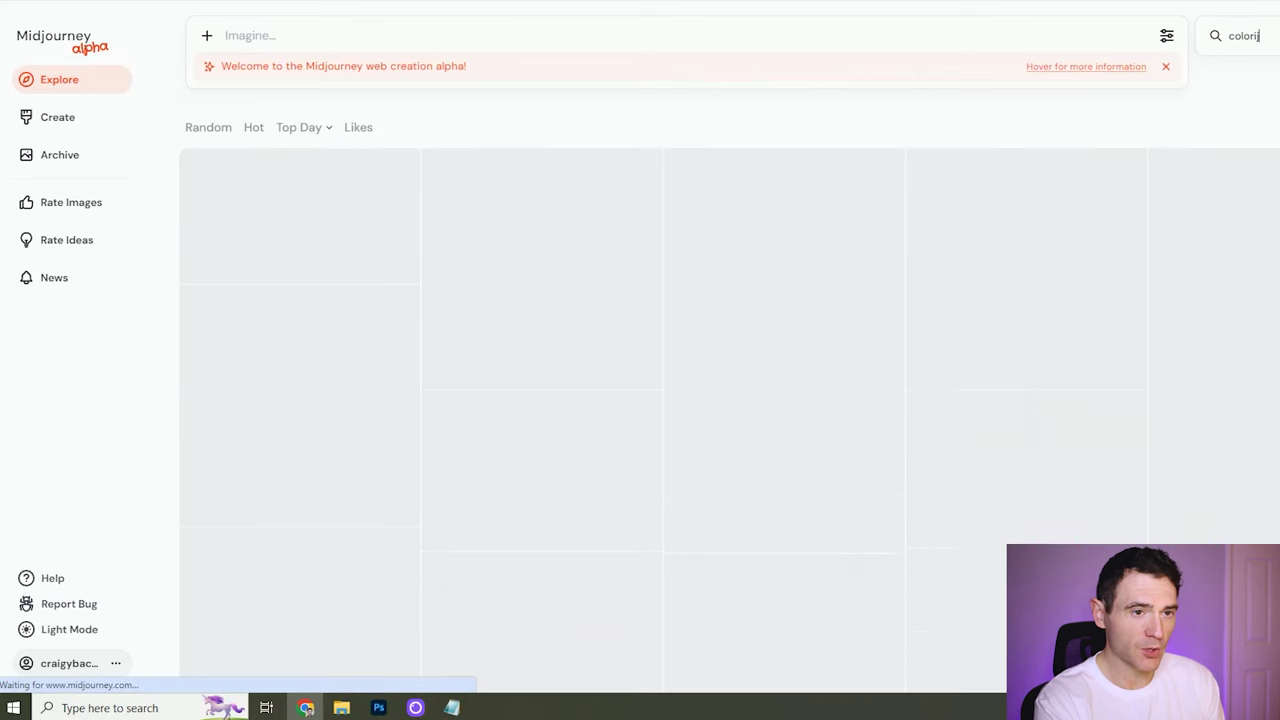
text(g)
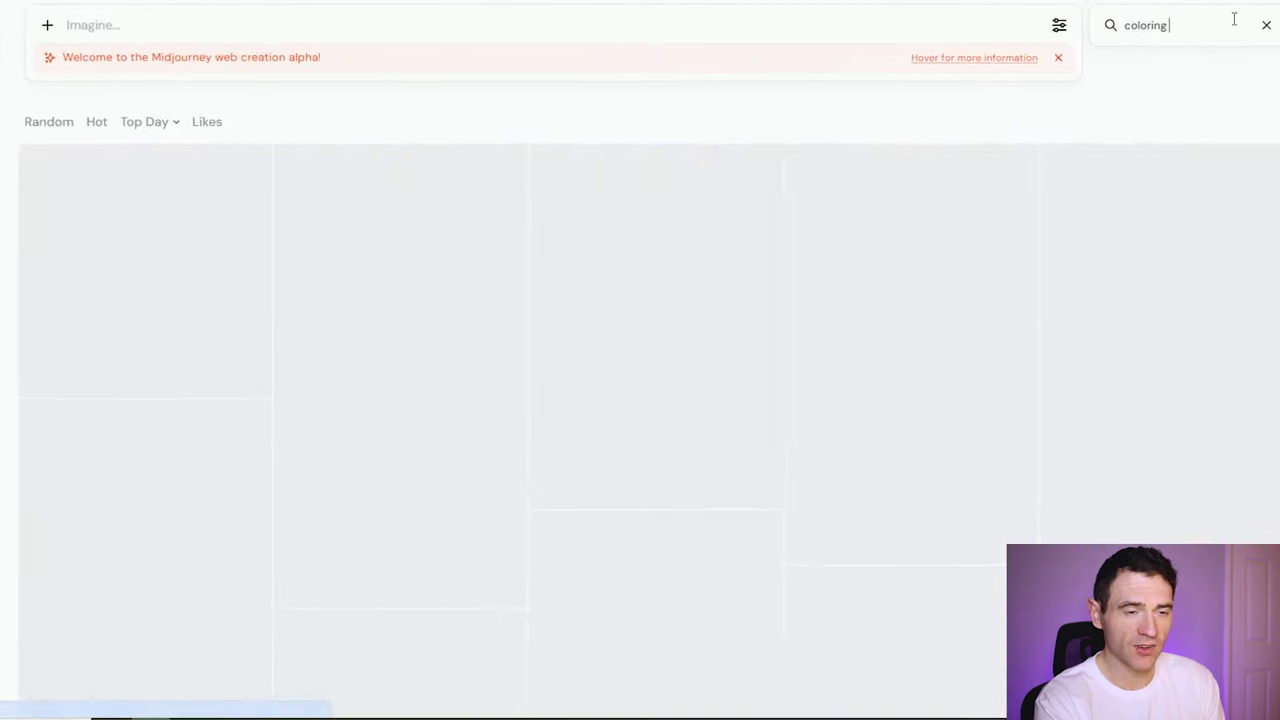
text( page)
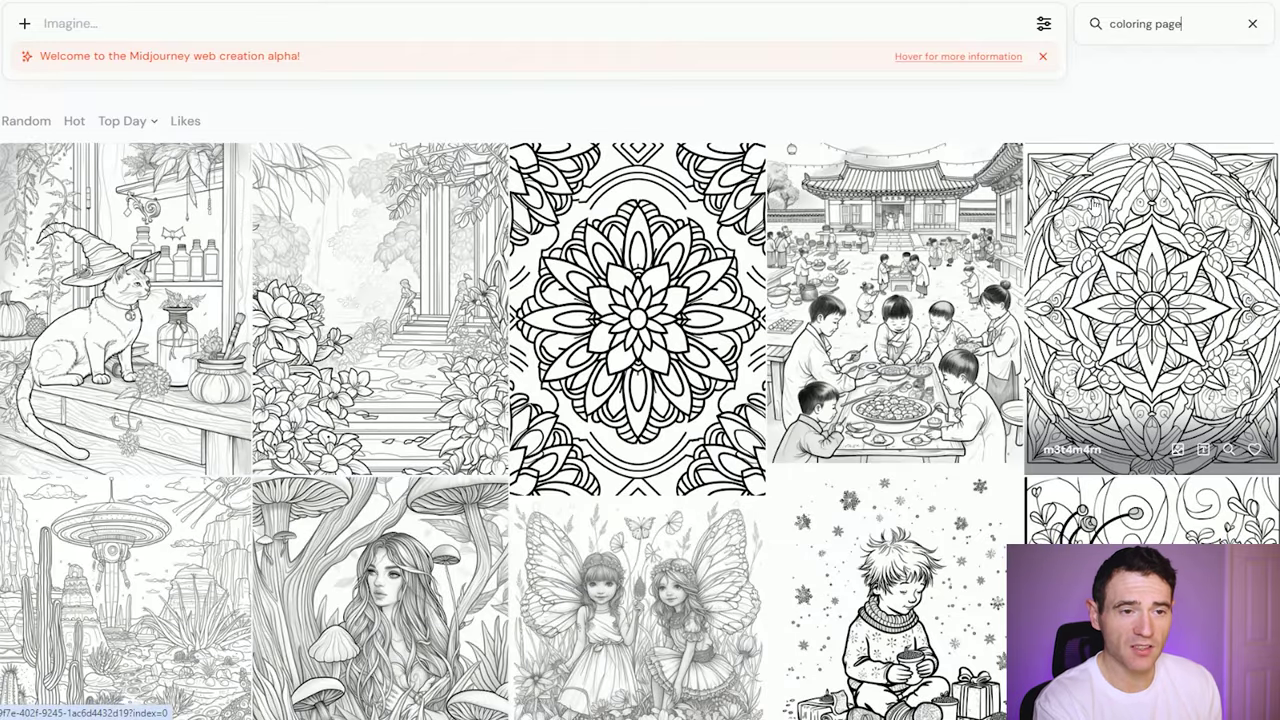
scroll(1118, 186, down, 3)
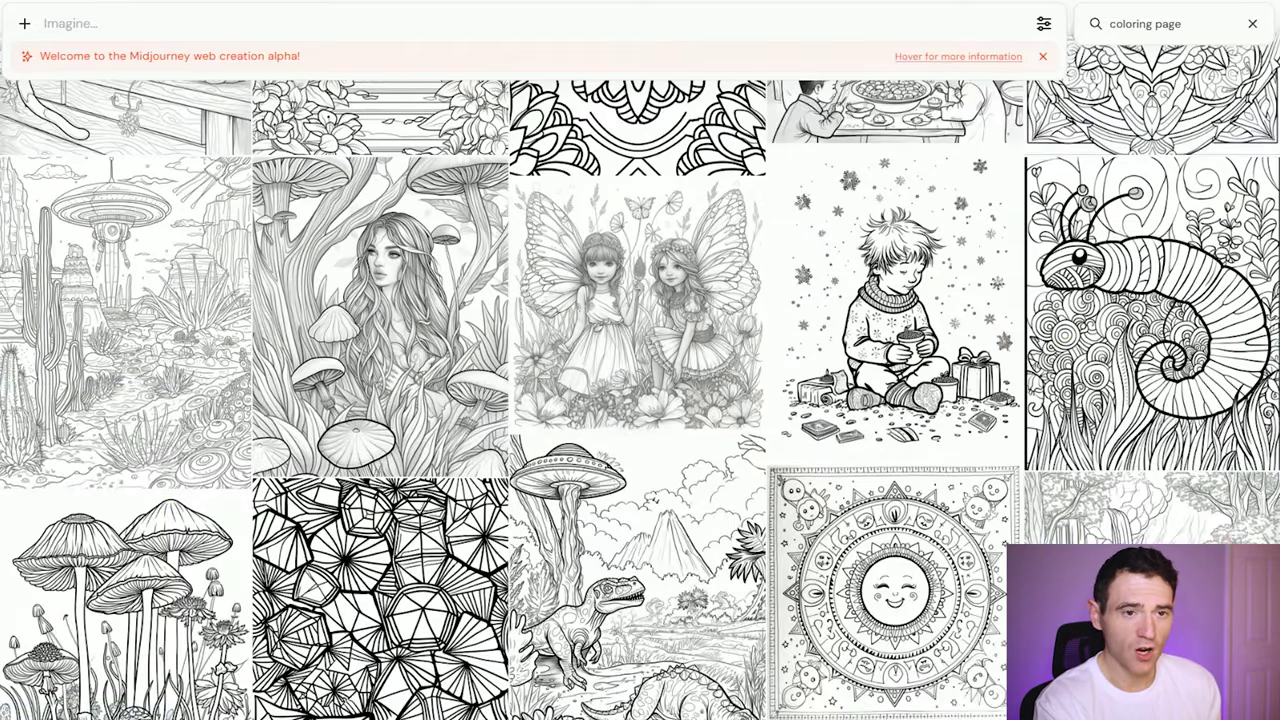
scroll(1005, 330, down, 4)
scroll(640, 380, down, 3)
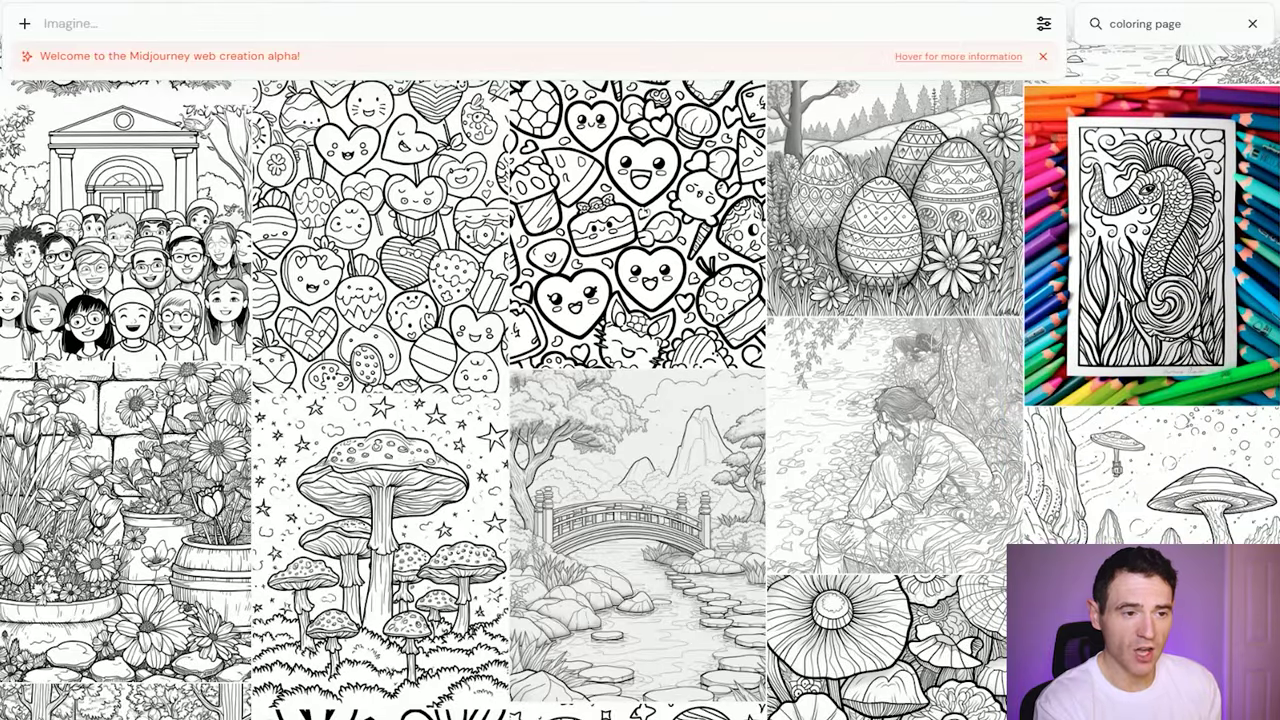
scroll(640, 380, down, 5)
scroll(640, 380, down, 3)
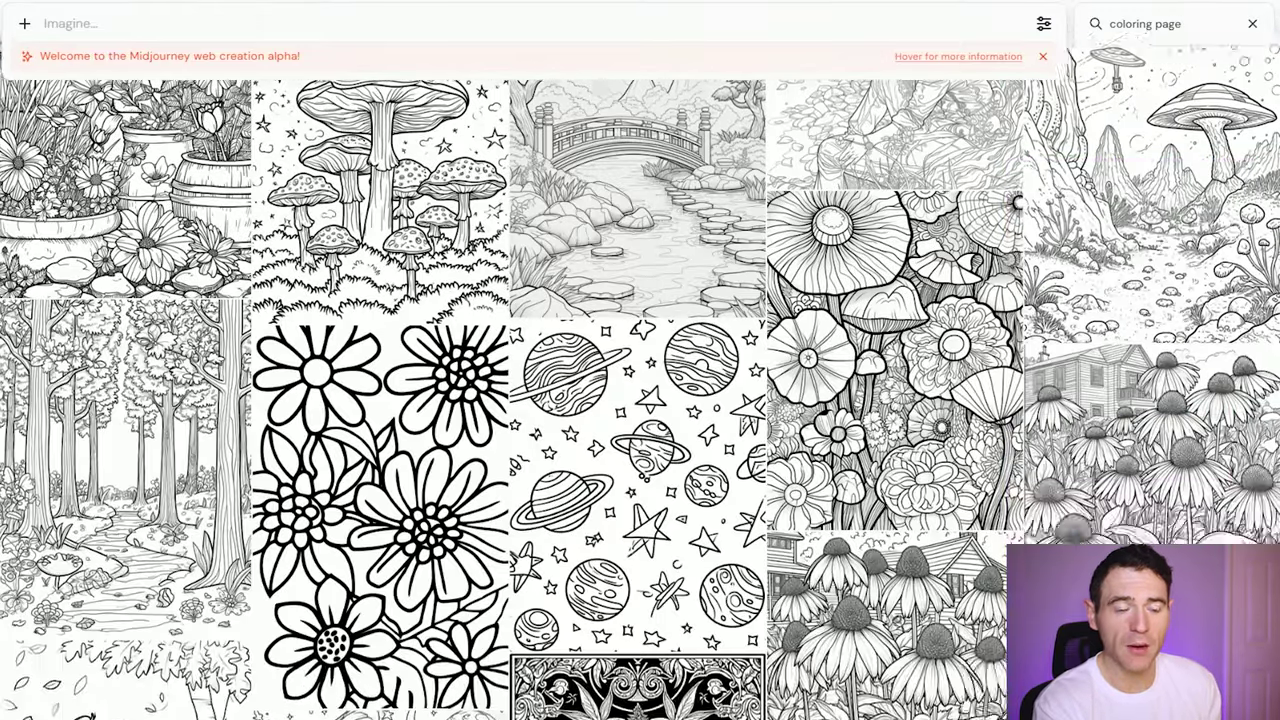
scroll(640, 380, down, 3)
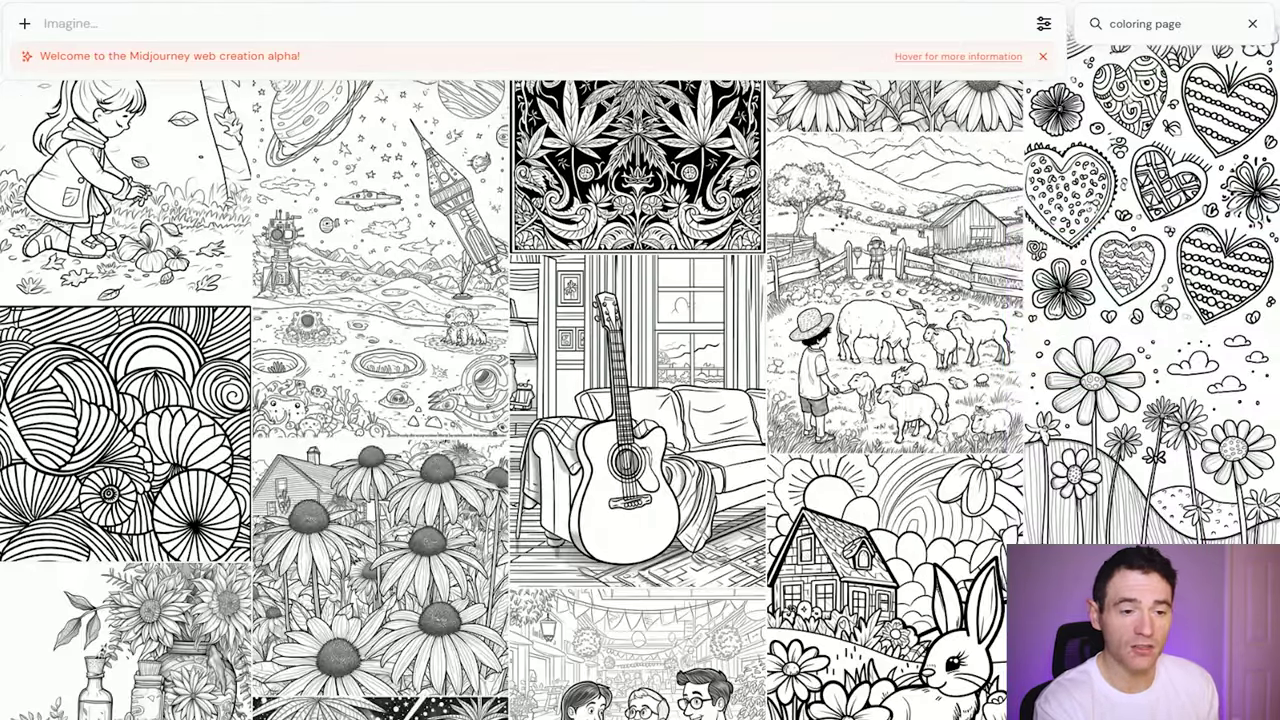
scroll(640, 380, down, 7)
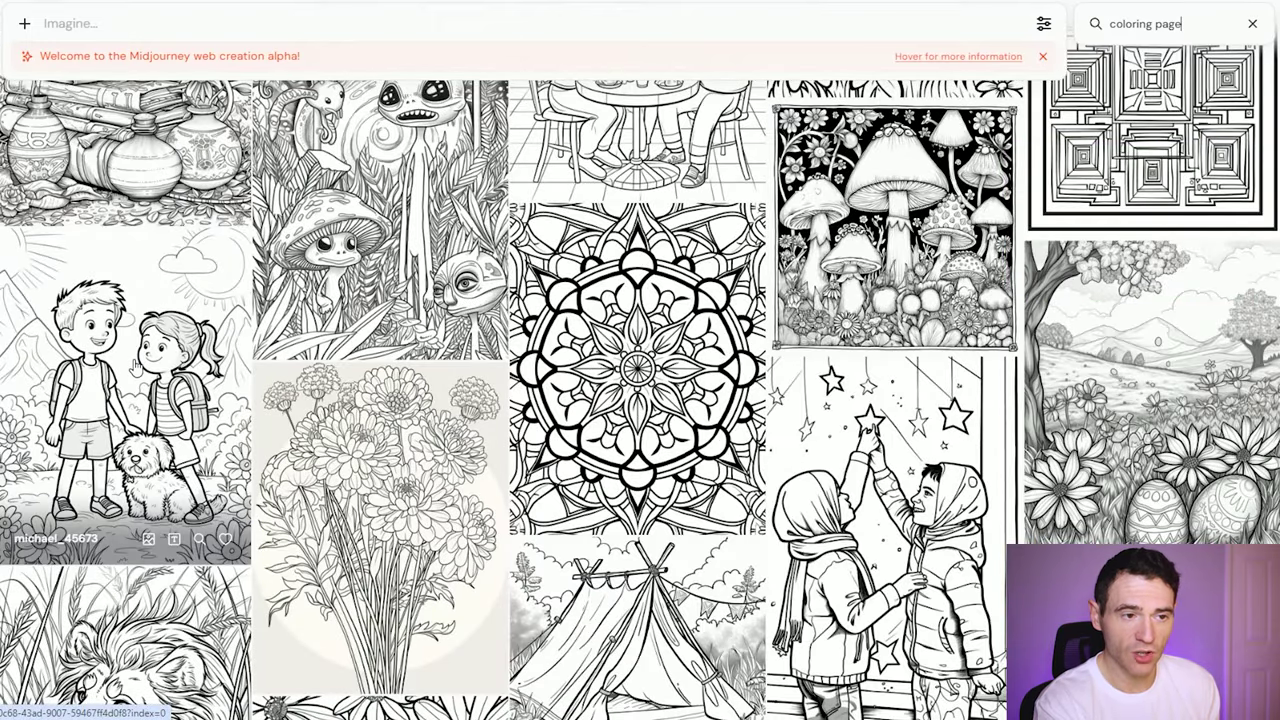
click(135, 367)
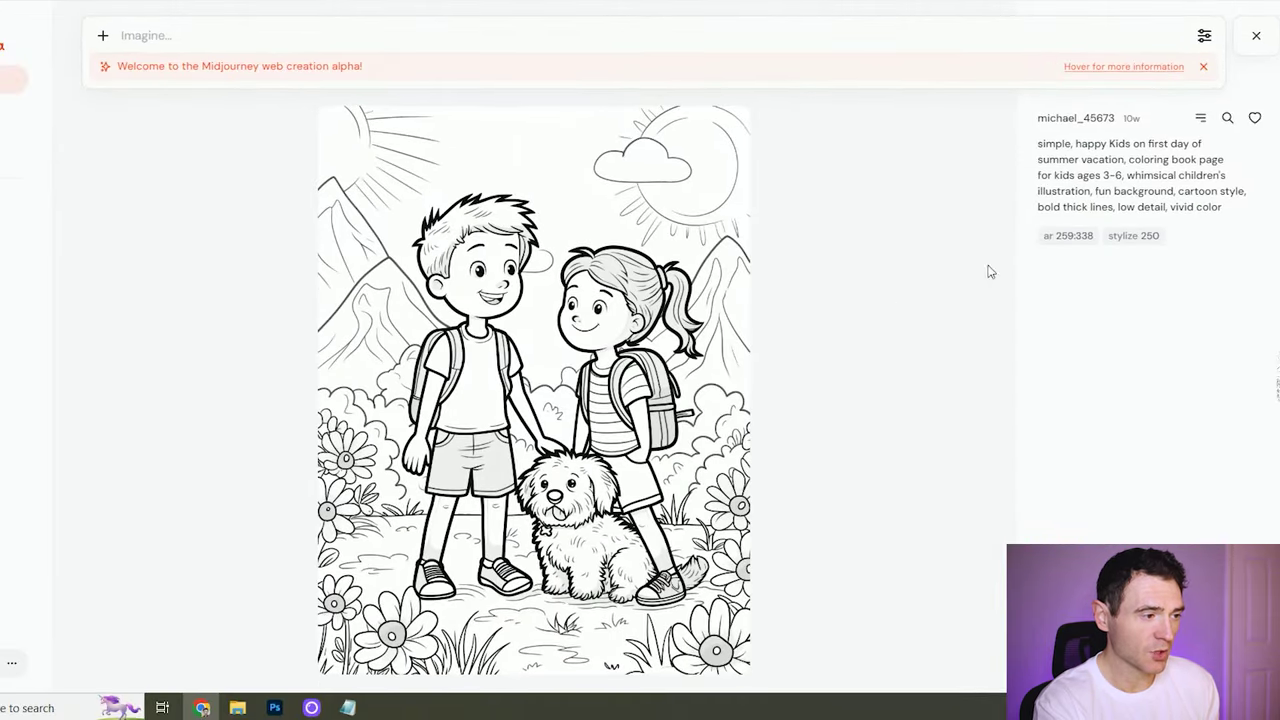
Copy the coloring image's prompt and go back to the Create page of your generations.
click(1201, 119)
mouse_move(1152, 28)
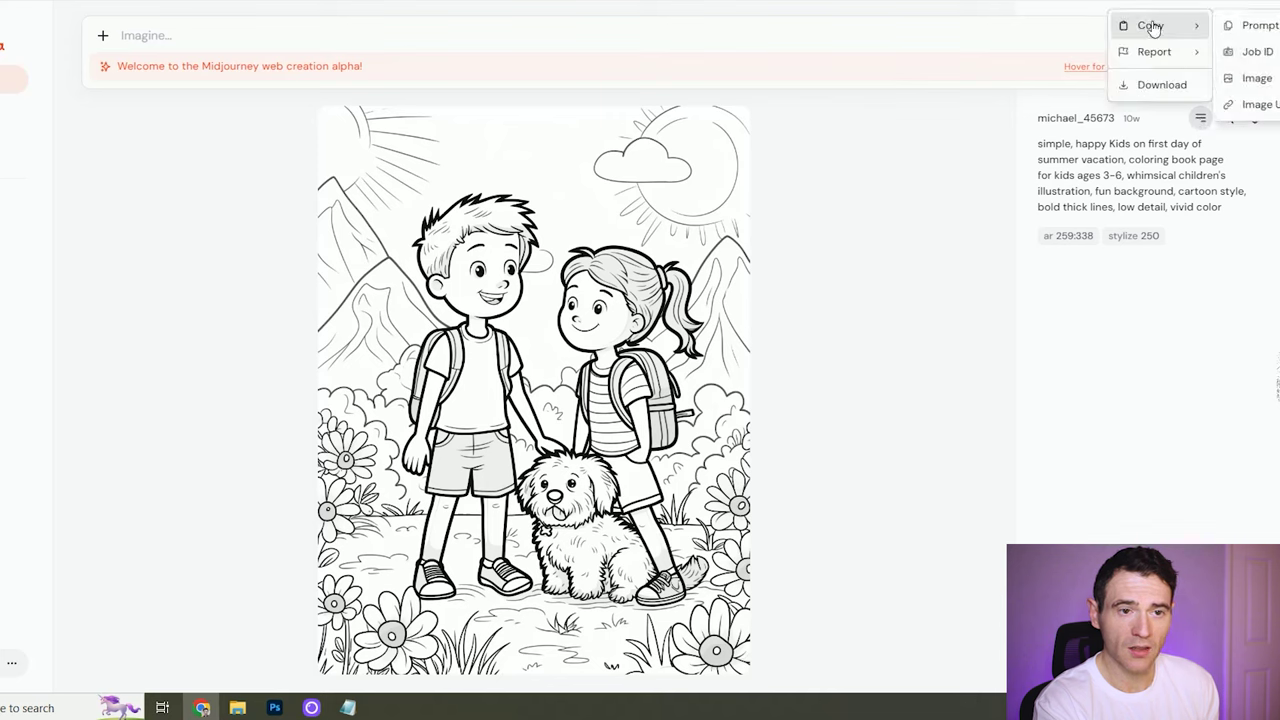
click(1262, 30)
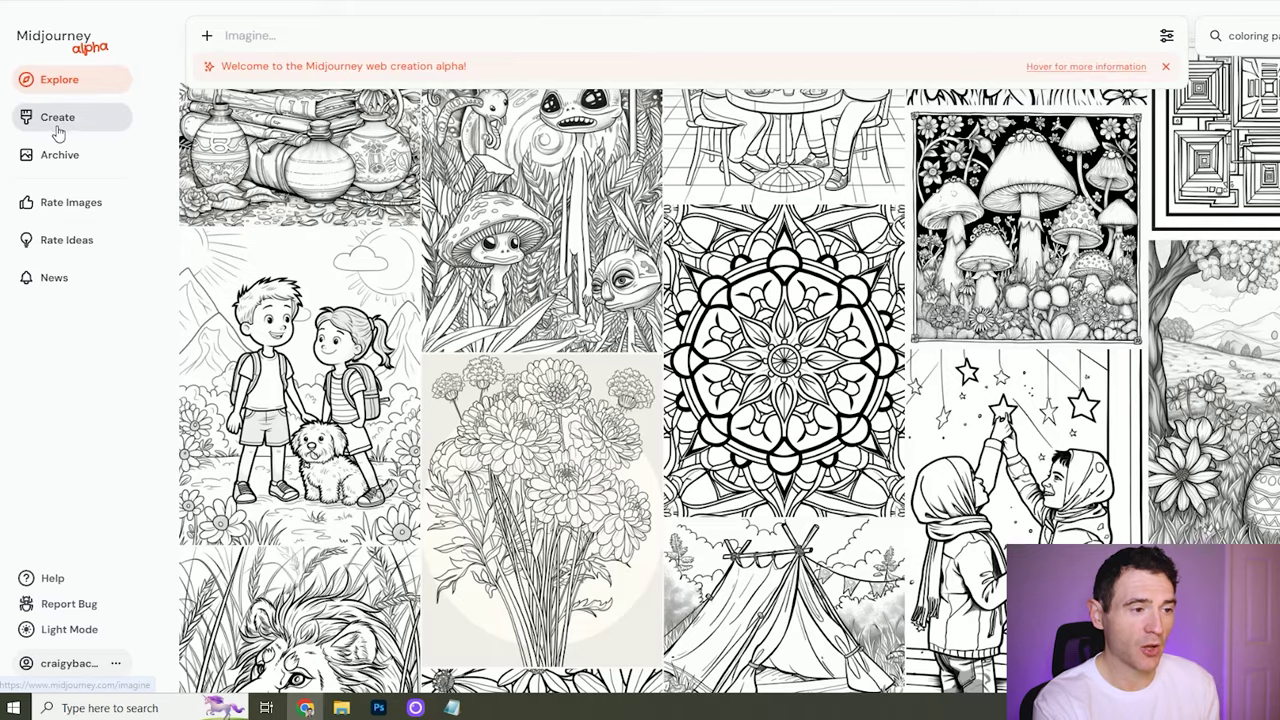
click(58, 119)
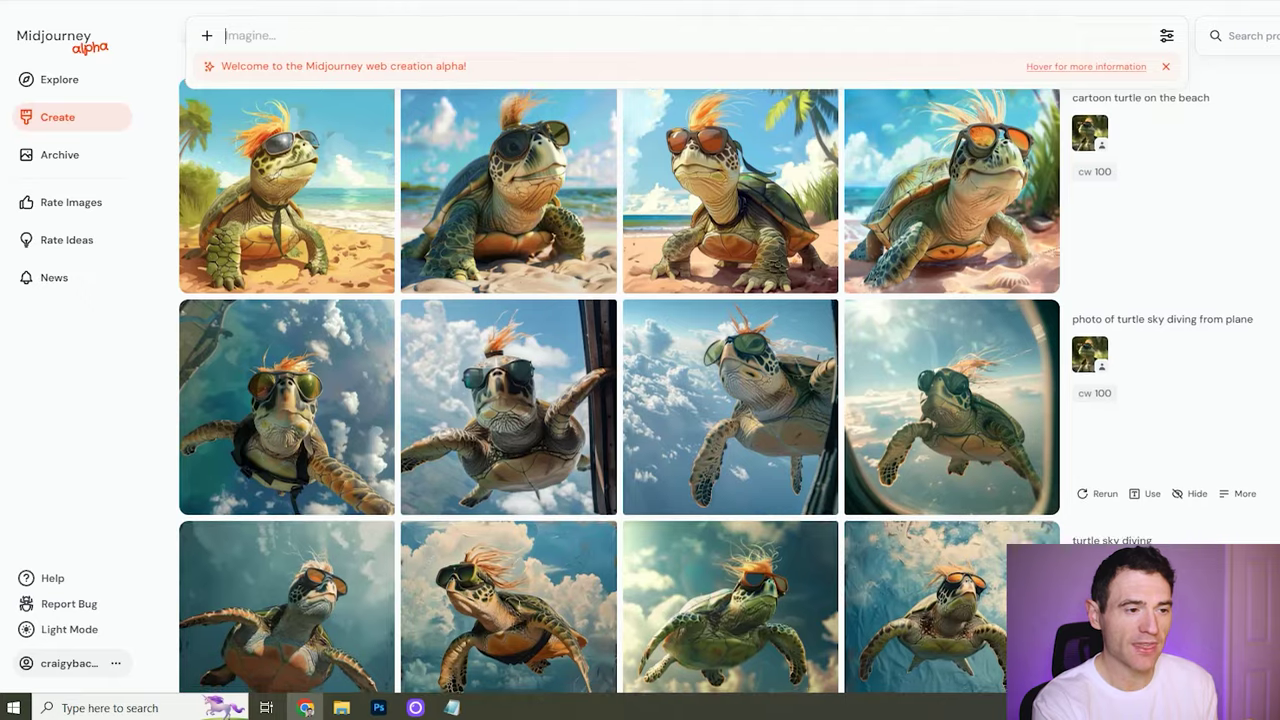
Look through the earlier turtle generations, then switch to the Archive page.
scroll(620, 390, down, 5)
scroll(620, 390, down, 4)
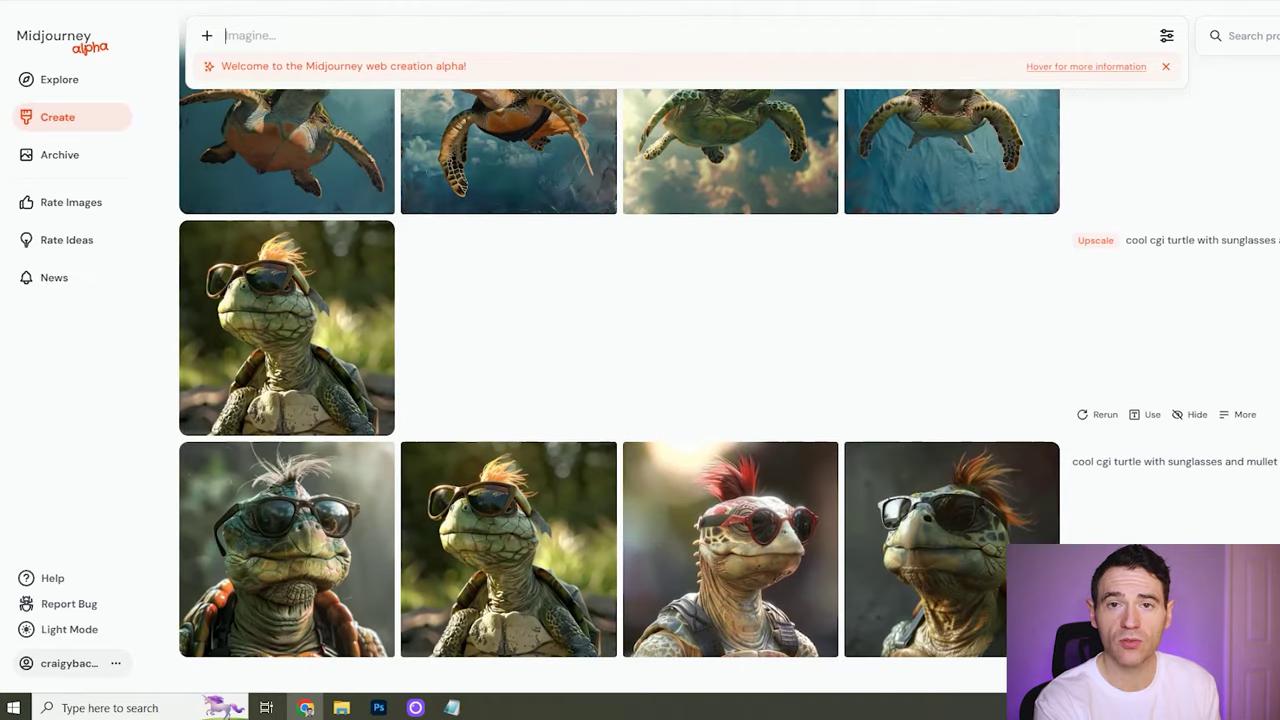
scroll(620, 390, down, 1)
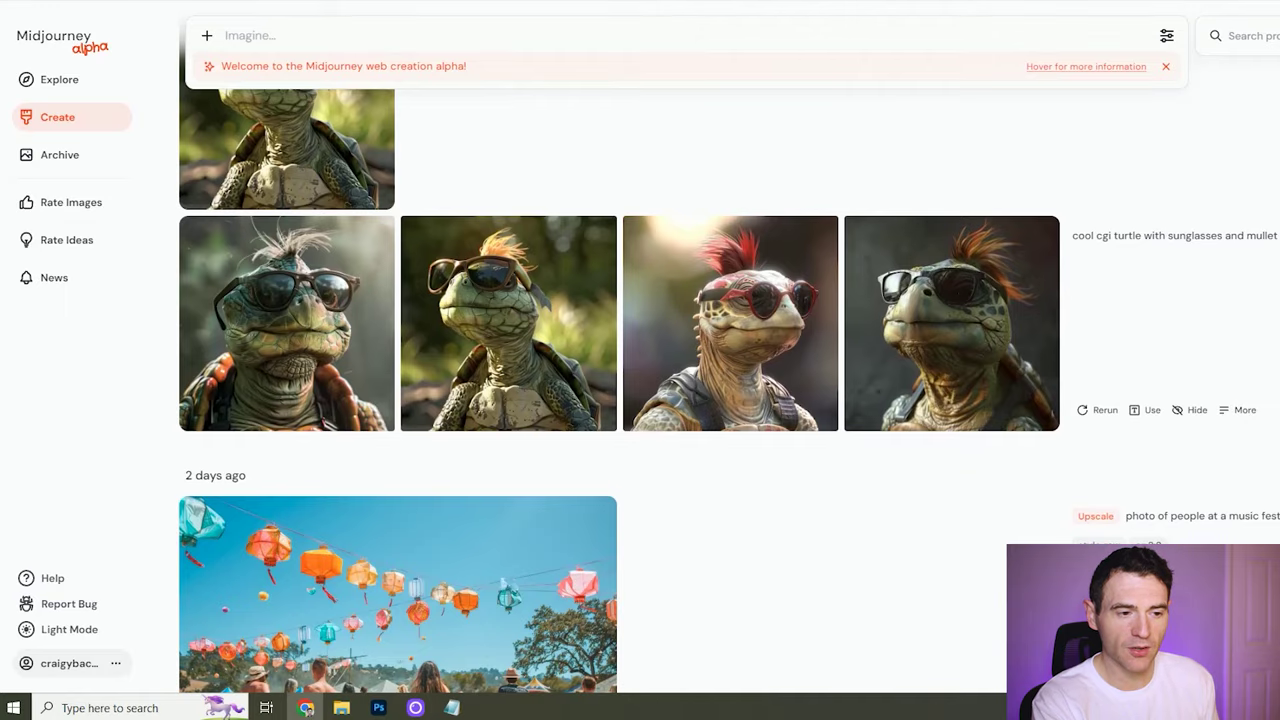
scroll(620, 380, up, 2)
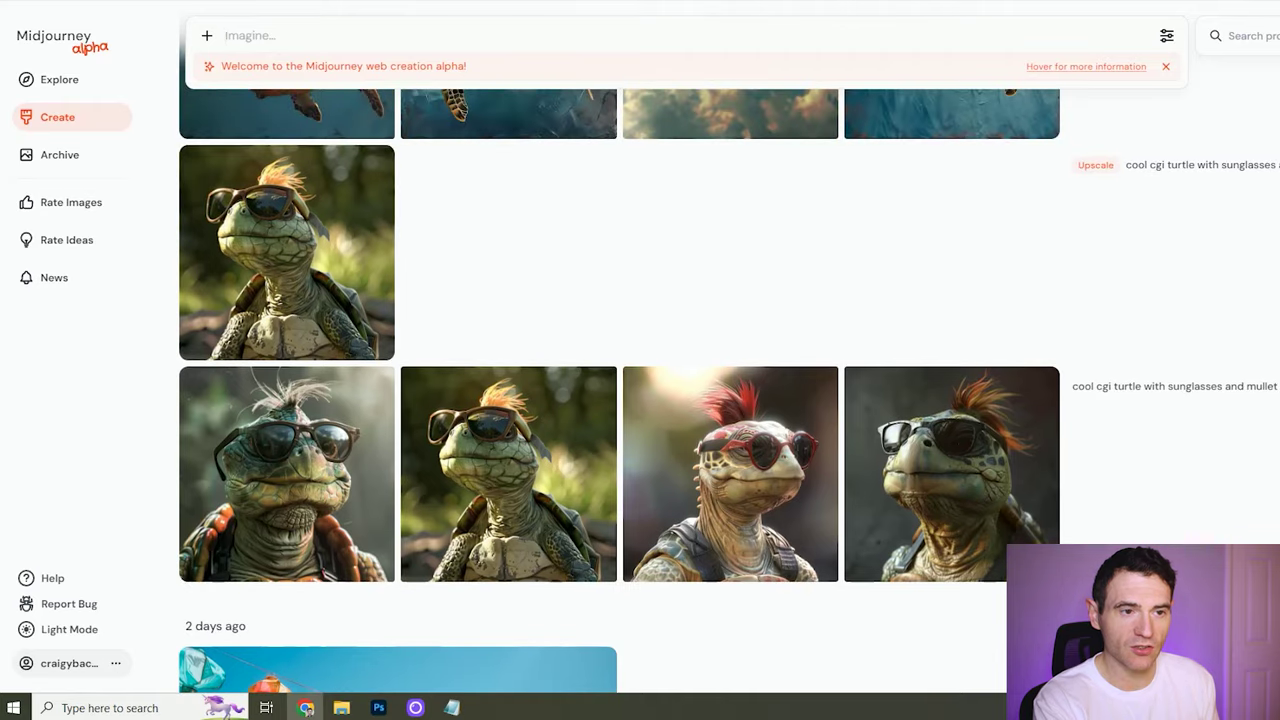
click(65, 166)
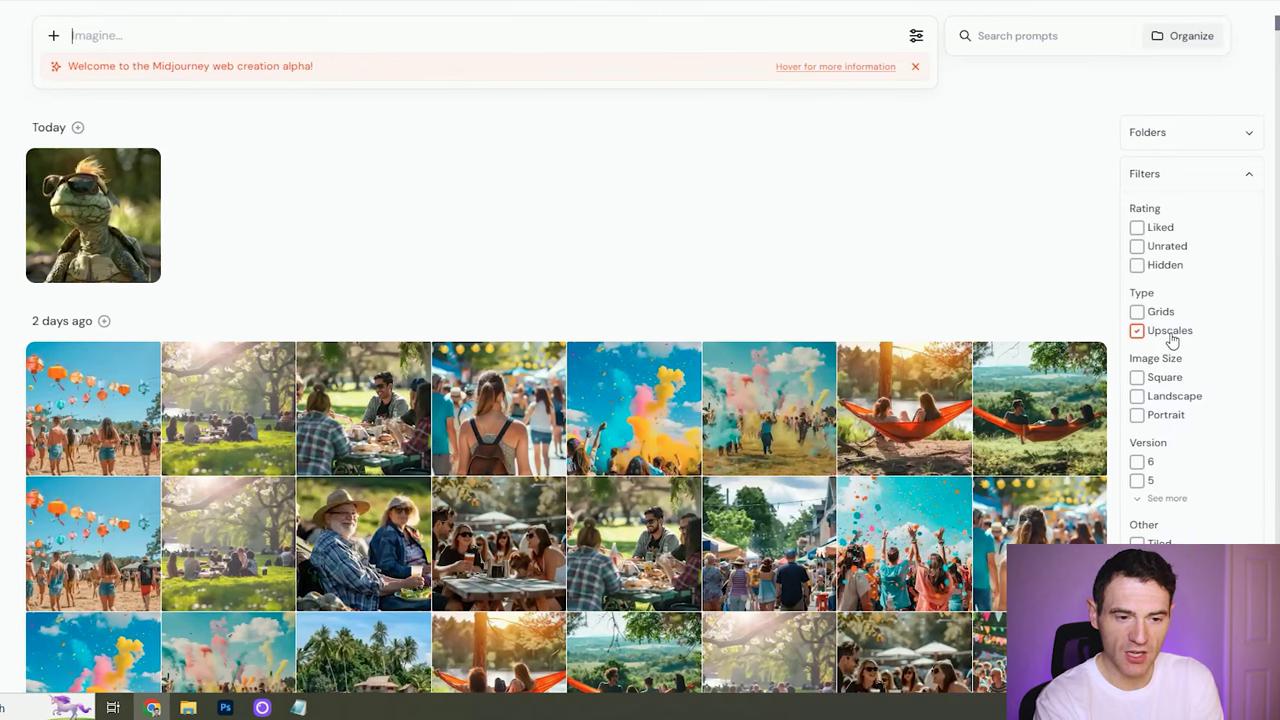
Try the Upscales, Portrait and Liked archive filters, leaving only Upscales ticked.
click(1170, 333)
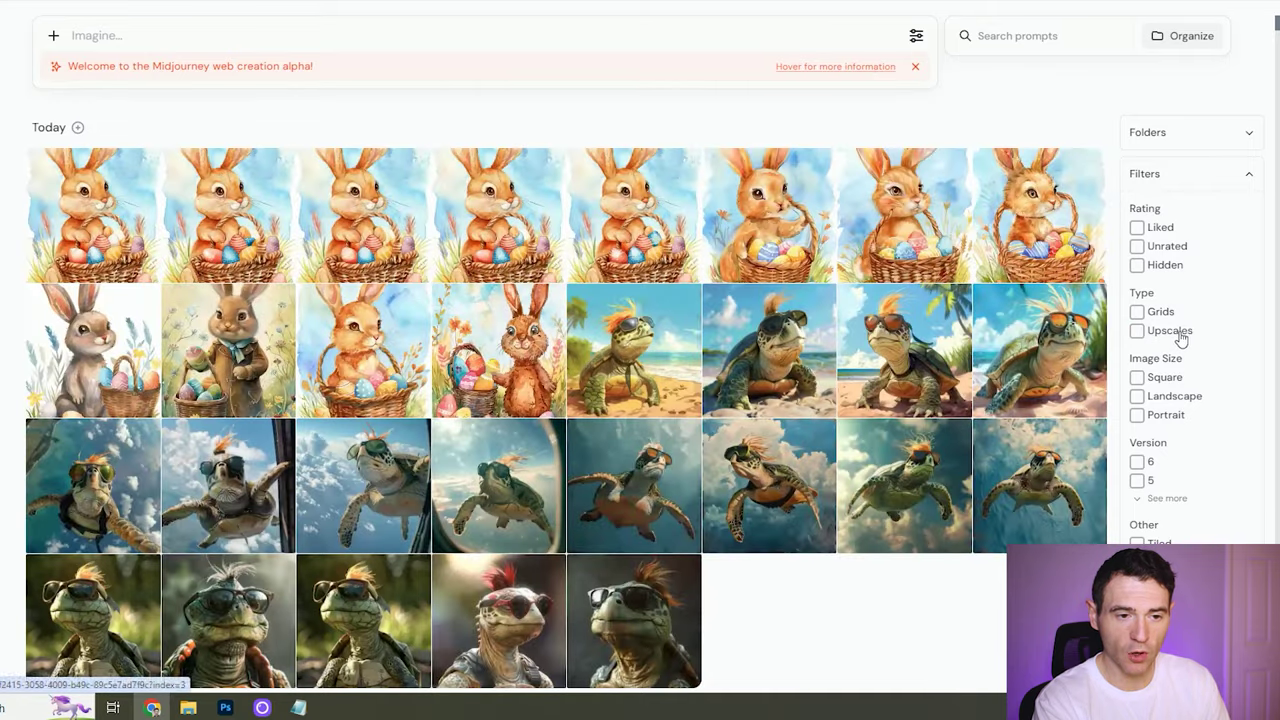
click(1170, 331)
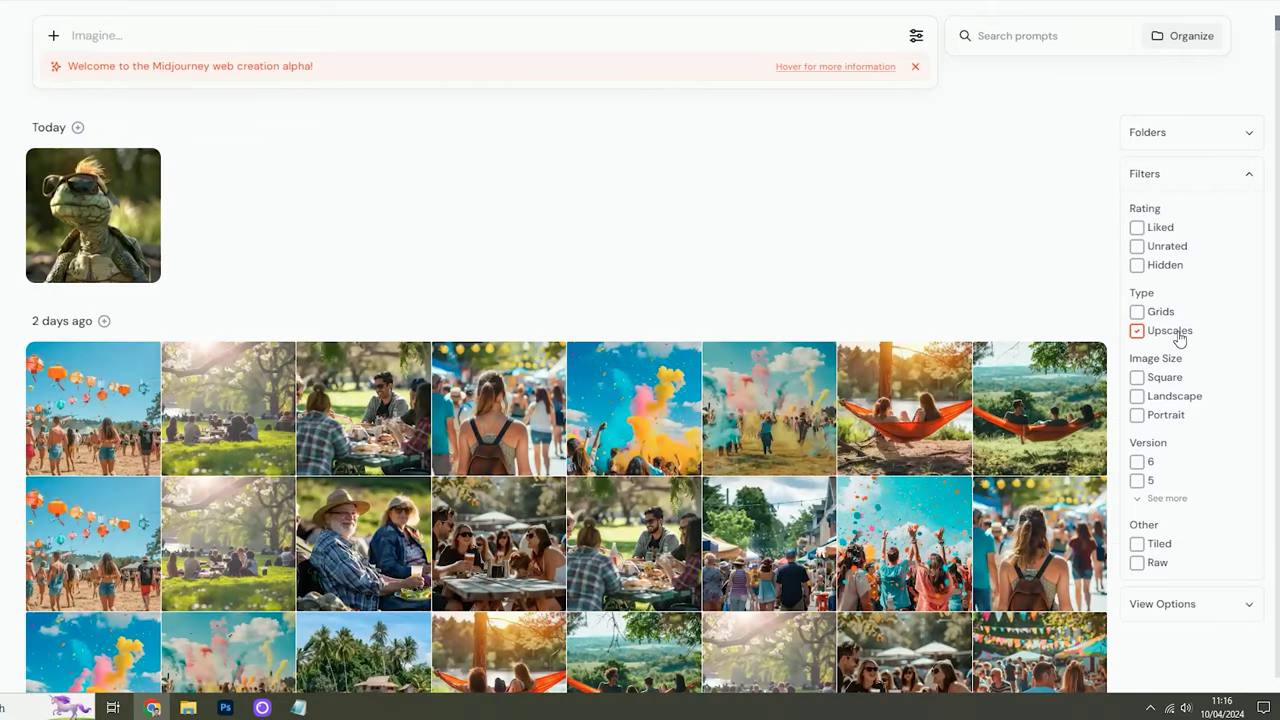
click(1160, 418)
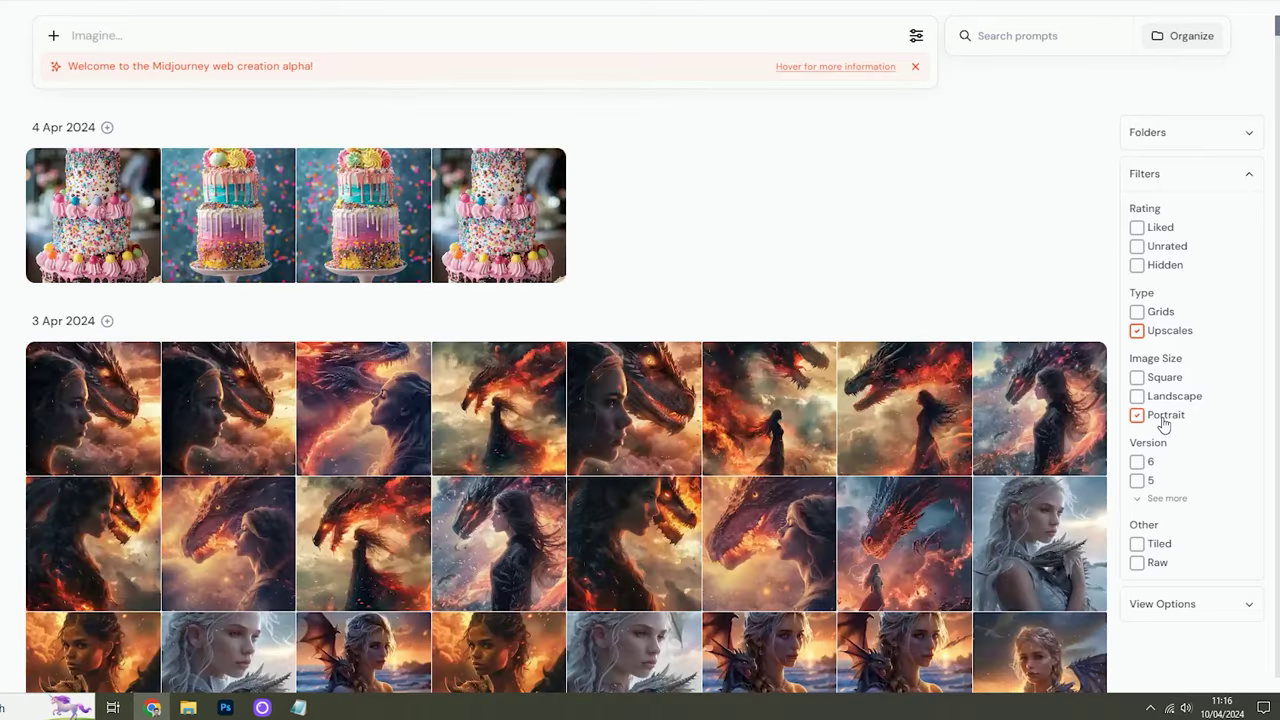
click(1163, 420)
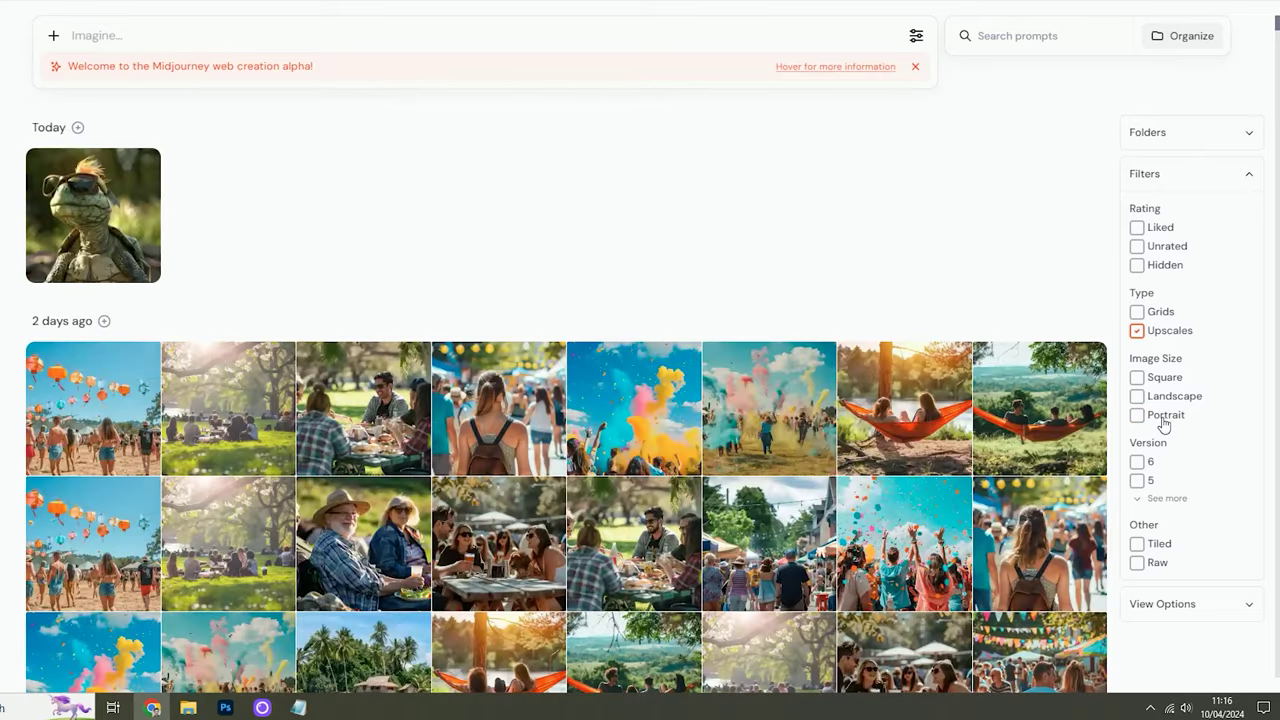
click(1157, 232)
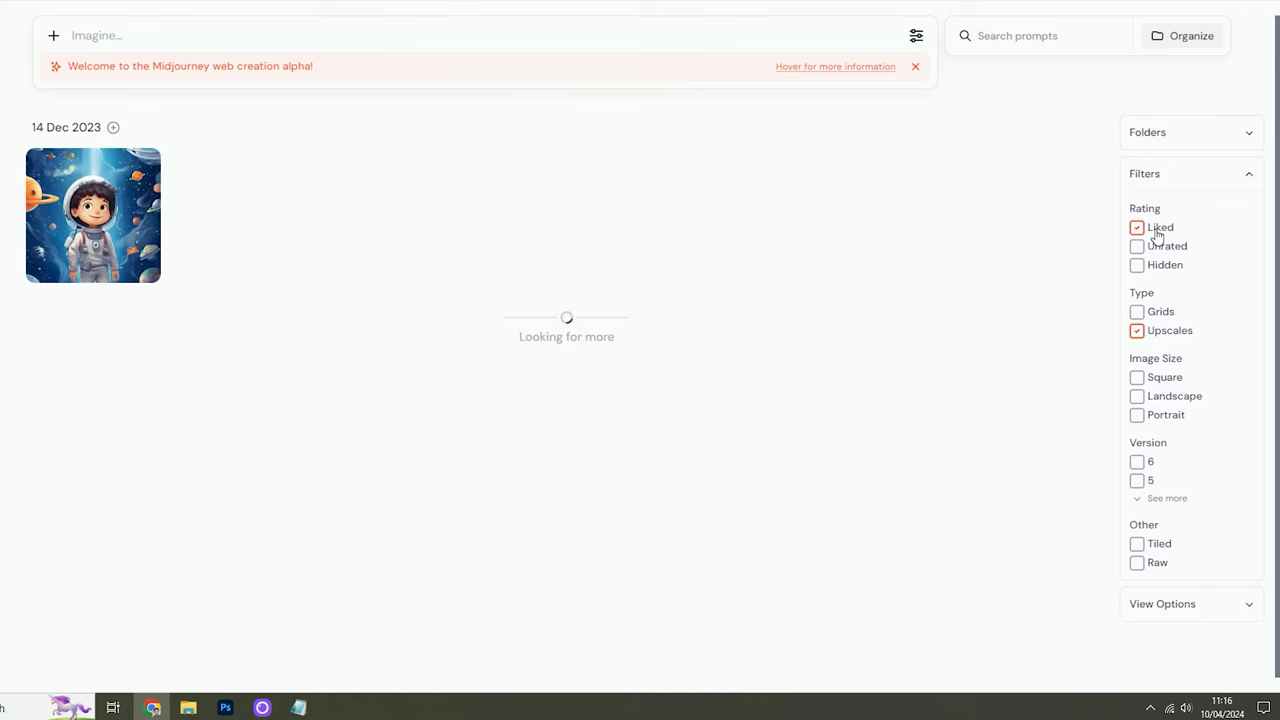
click(1157, 233)
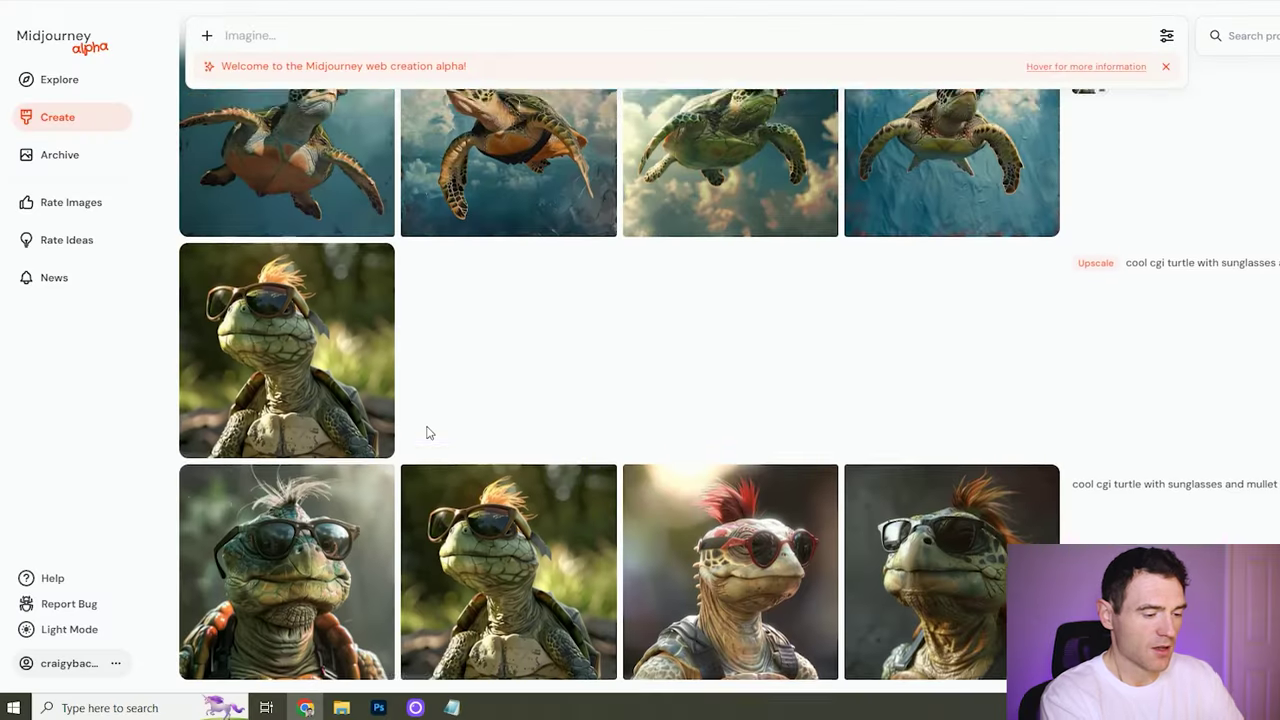
Paste 'easter bunny, childrens book cover, easter egg basket' into the Imagine bar and show the settings.
scroll(429, 414, up, 5)
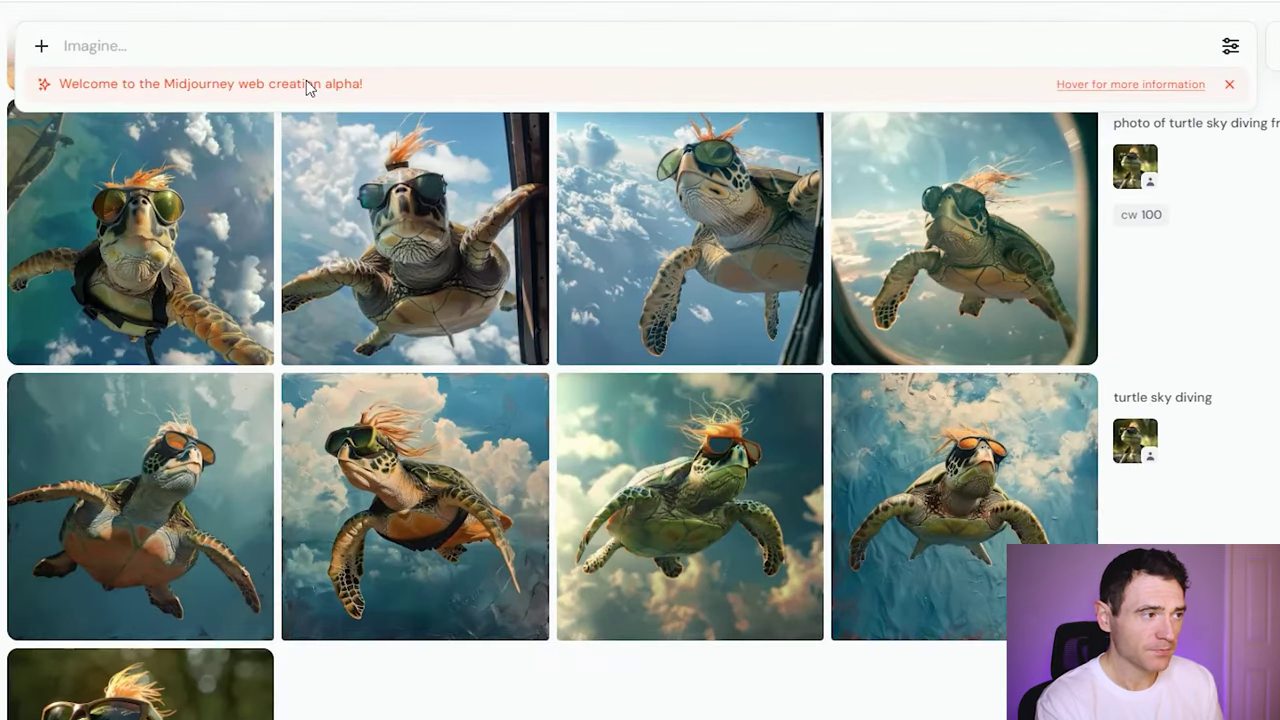
click(309, 40)
text(easter bunny, childrens book cover, easter egg basket)
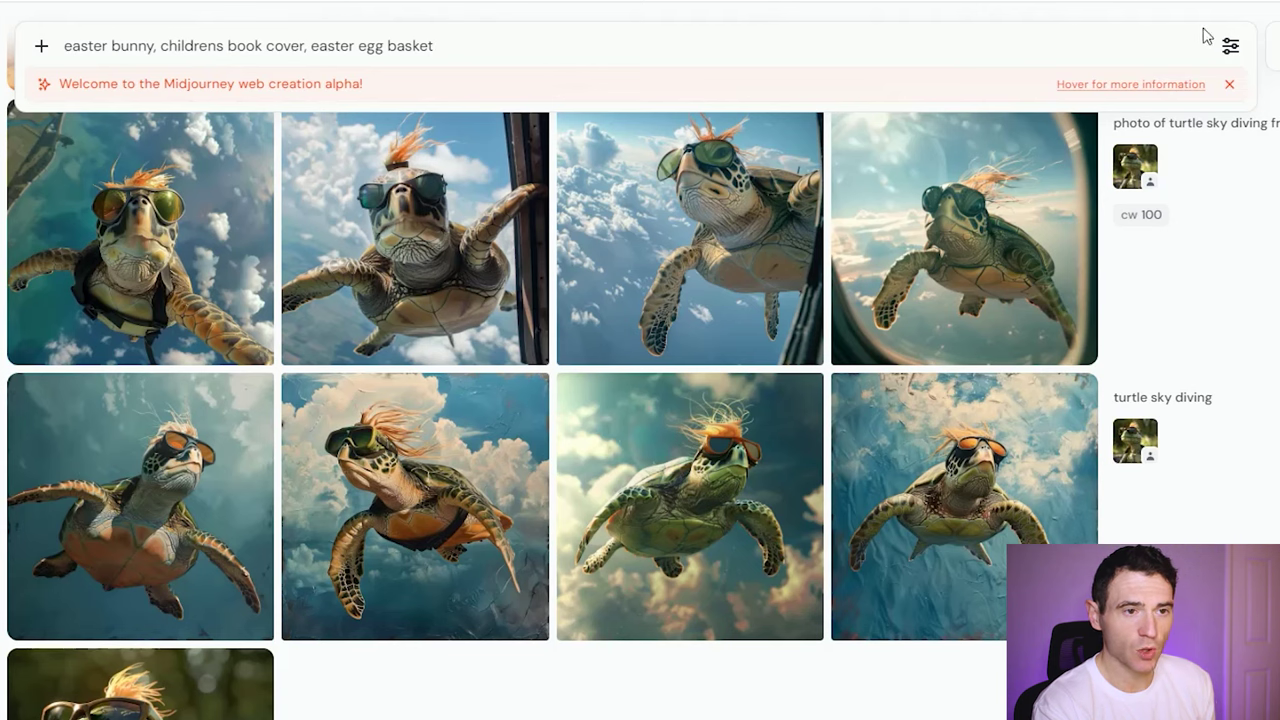
click(1230, 50)
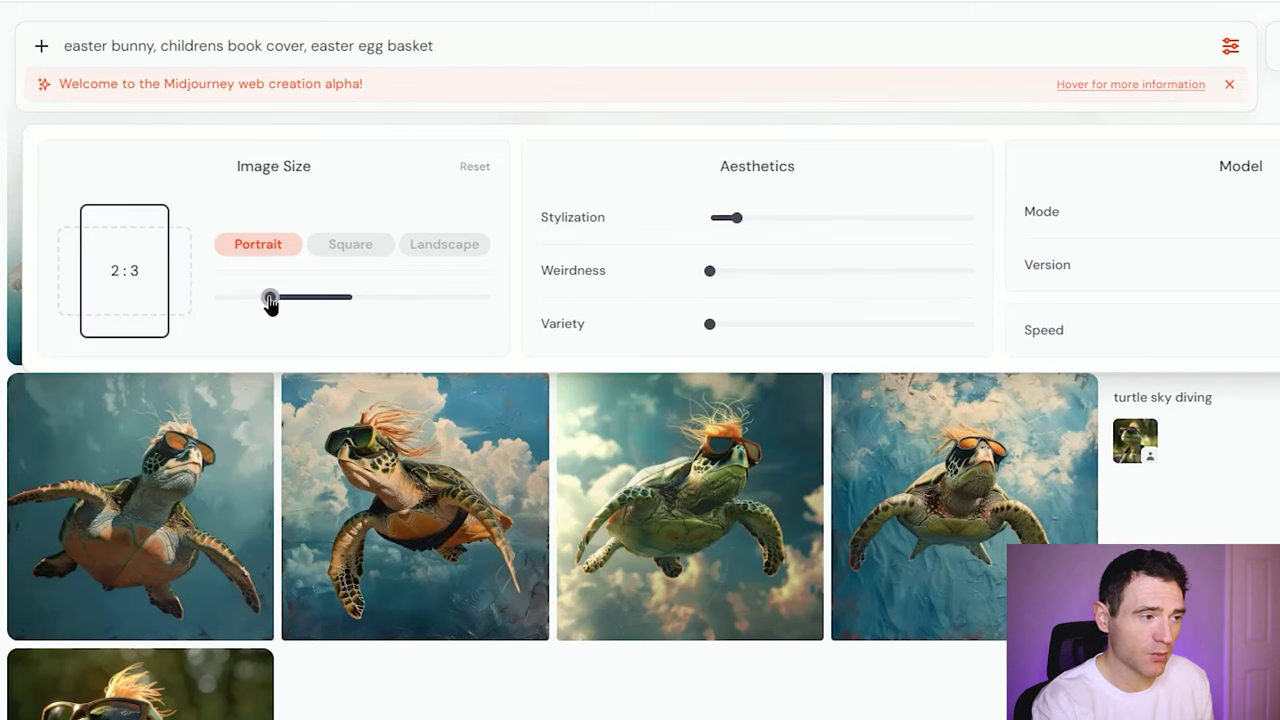
Set the image shape to Portrait with a 2:3 aspect ratio.
drag(270, 299, 353, 297)
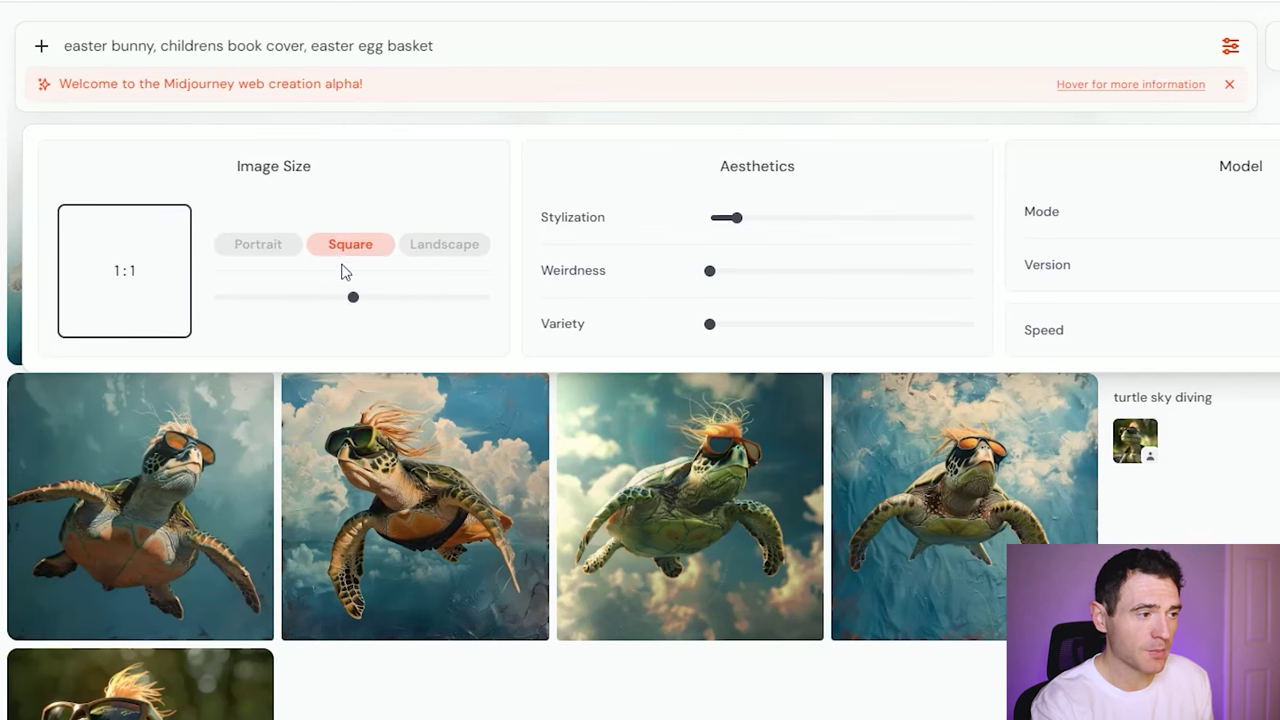
click(272, 250)
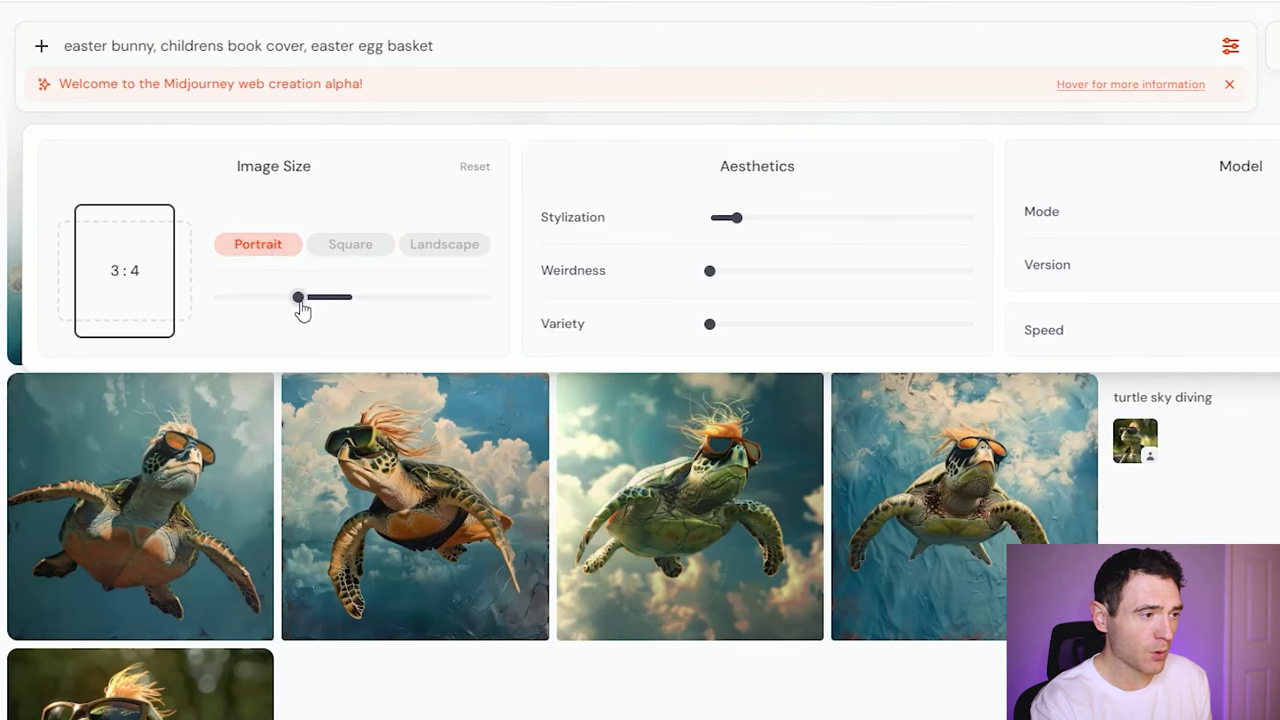
drag(297, 297, 270, 297)
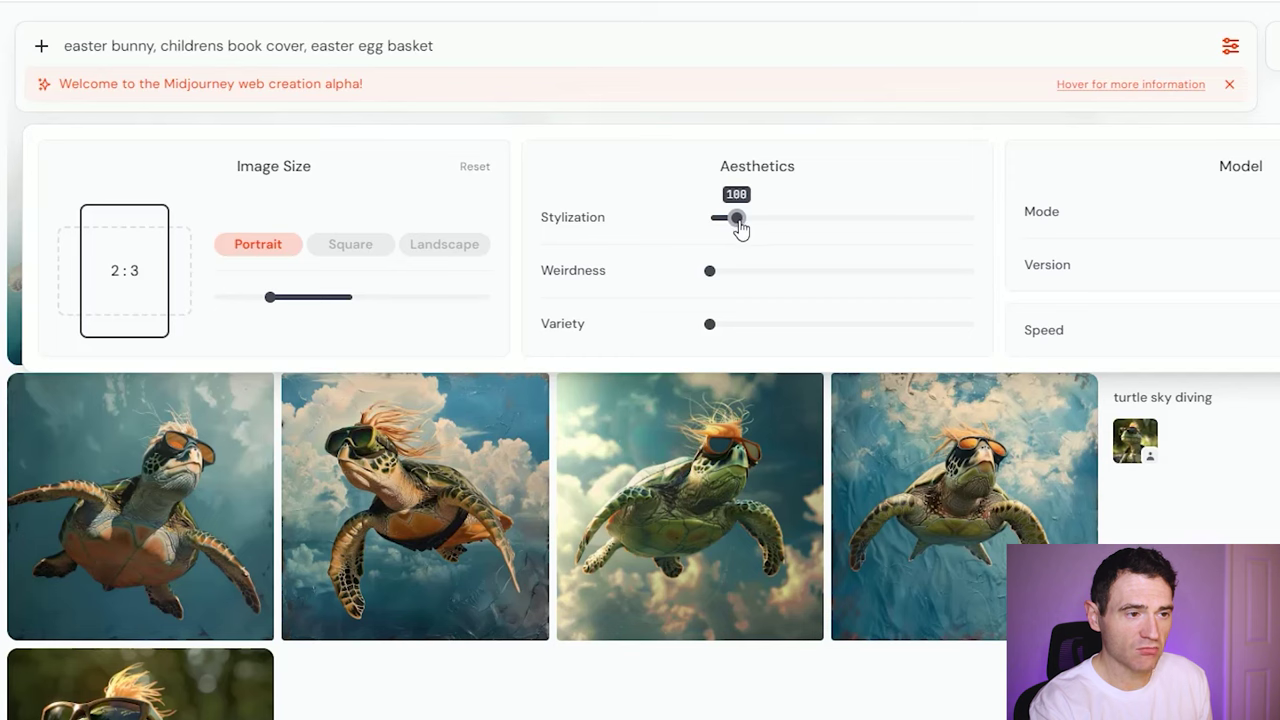
Keep Stylization at 100, Weirdness and Variety at 0, and Mode at Raw.
mouse_move(736, 217)
mouse_down()
mouse_move(946, 217)
mouse_move(736, 217)
mouse_up()
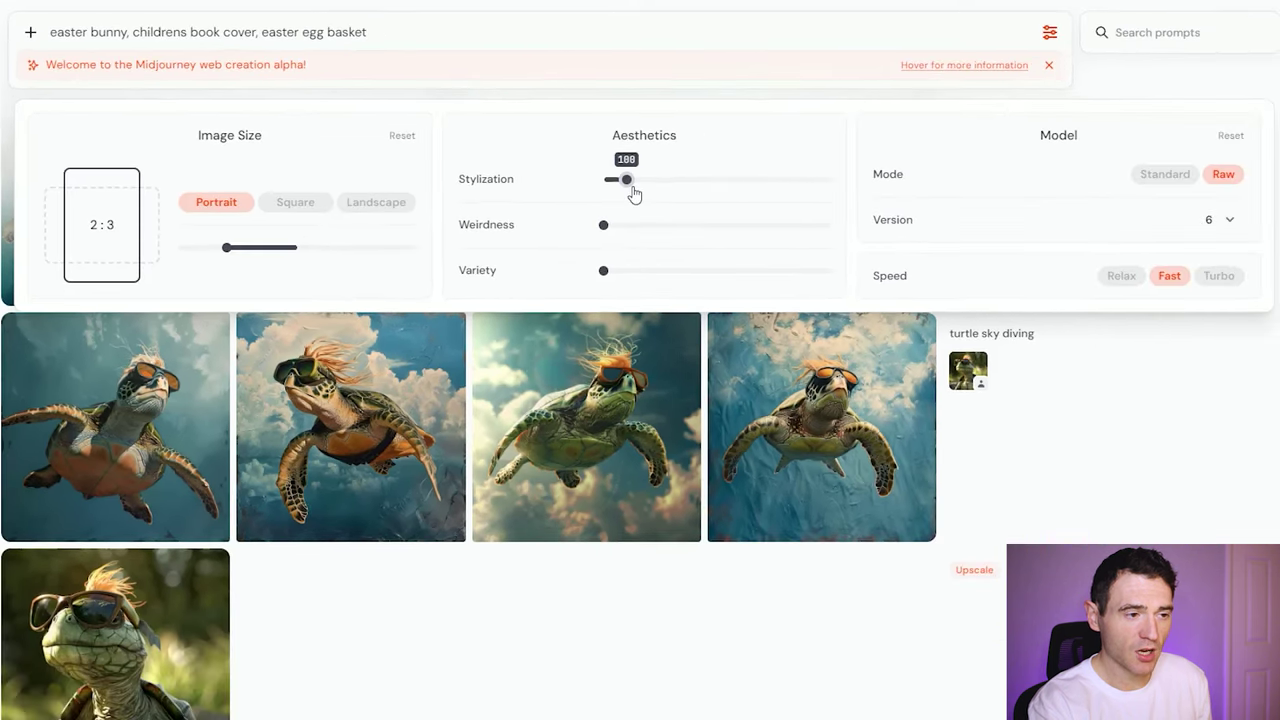
mouse_move(725, 278)
mouse_move(603, 224)
mouse_down()
mouse_move(829, 224)
mouse_move(603, 224)
mouse_up()
mouse_move(603, 270)
mouse_down()
mouse_move(760, 270)
mouse_move(603, 270)
mouse_up()
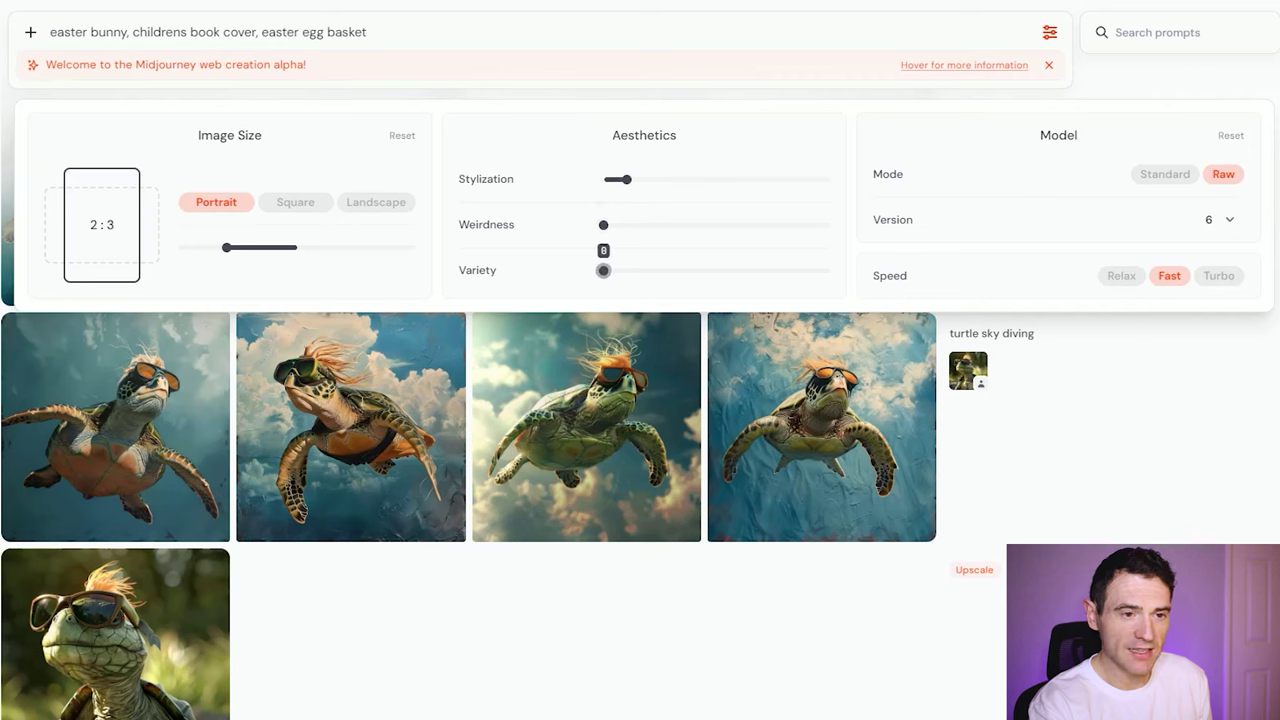
click(1168, 177)
click(1210, 180)
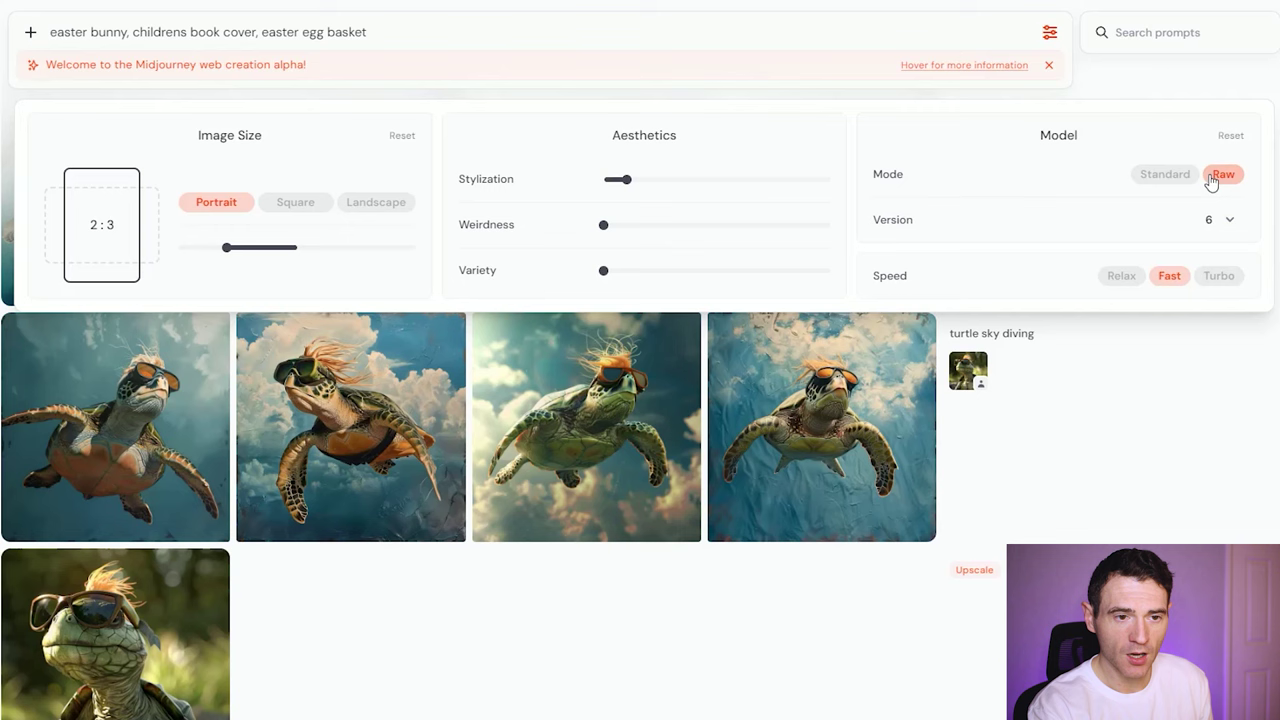
Keep model version 6 and Fast speed, then submit the Easter bunny prompt.
click(1230, 222)
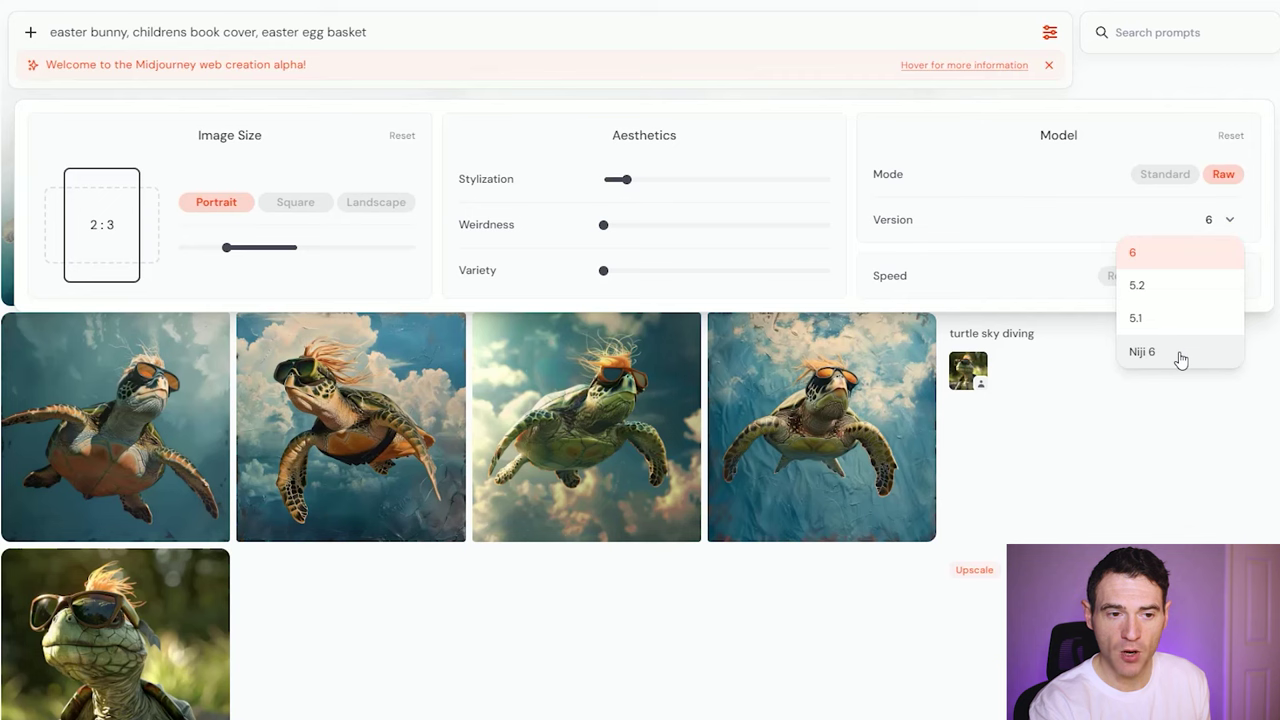
click(1170, 258)
click(1138, 280)
click(1169, 280)
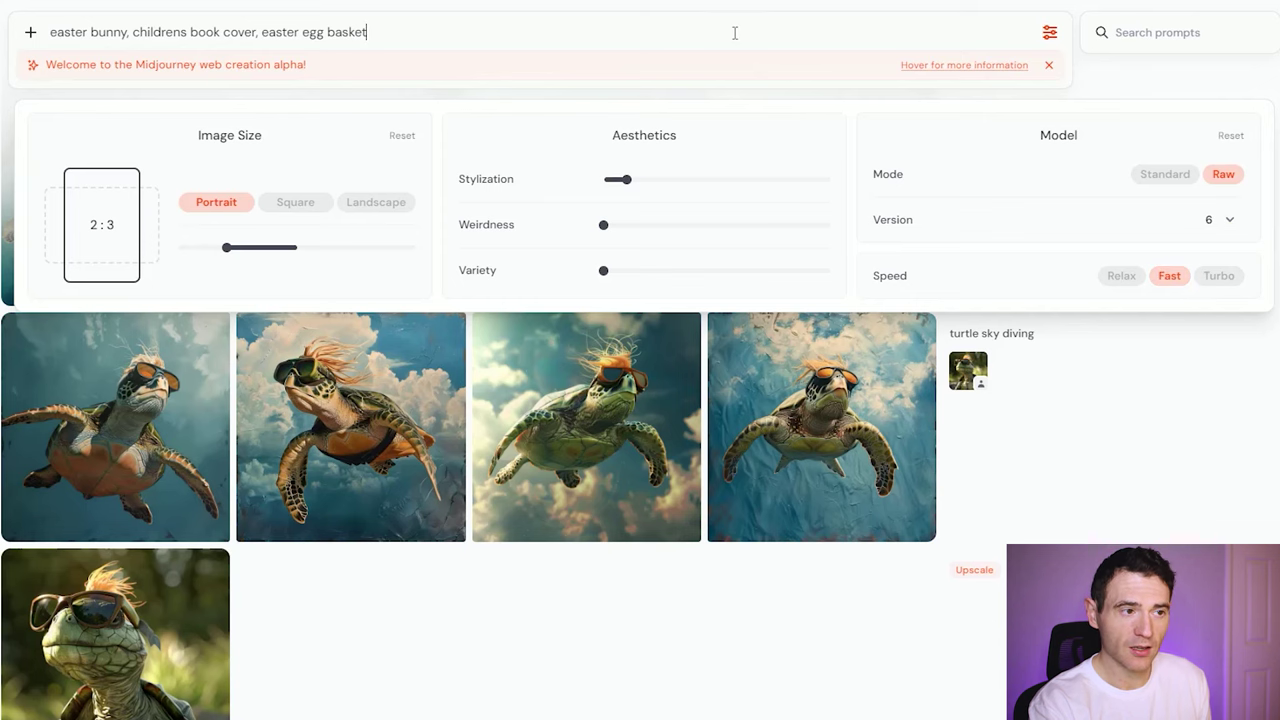
key(Return)
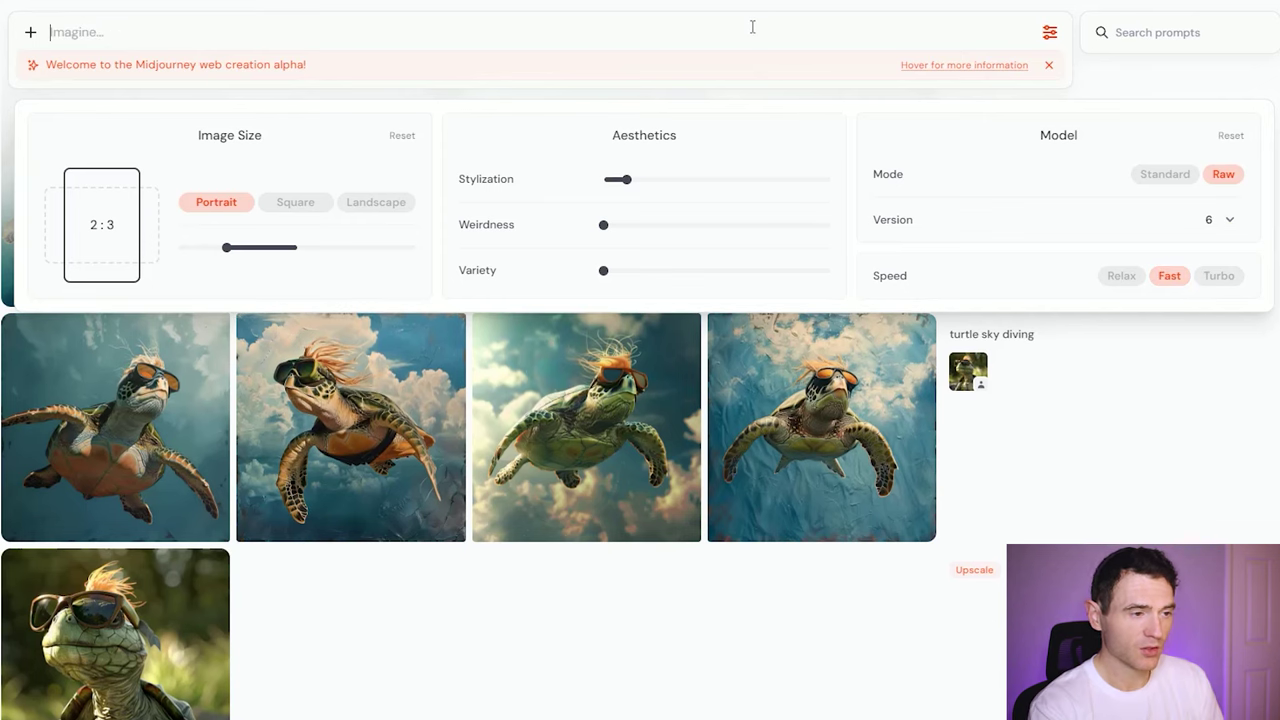
Make subtle variations of the third watercolour bunny and open the first variation full size.
click(1129, 494)
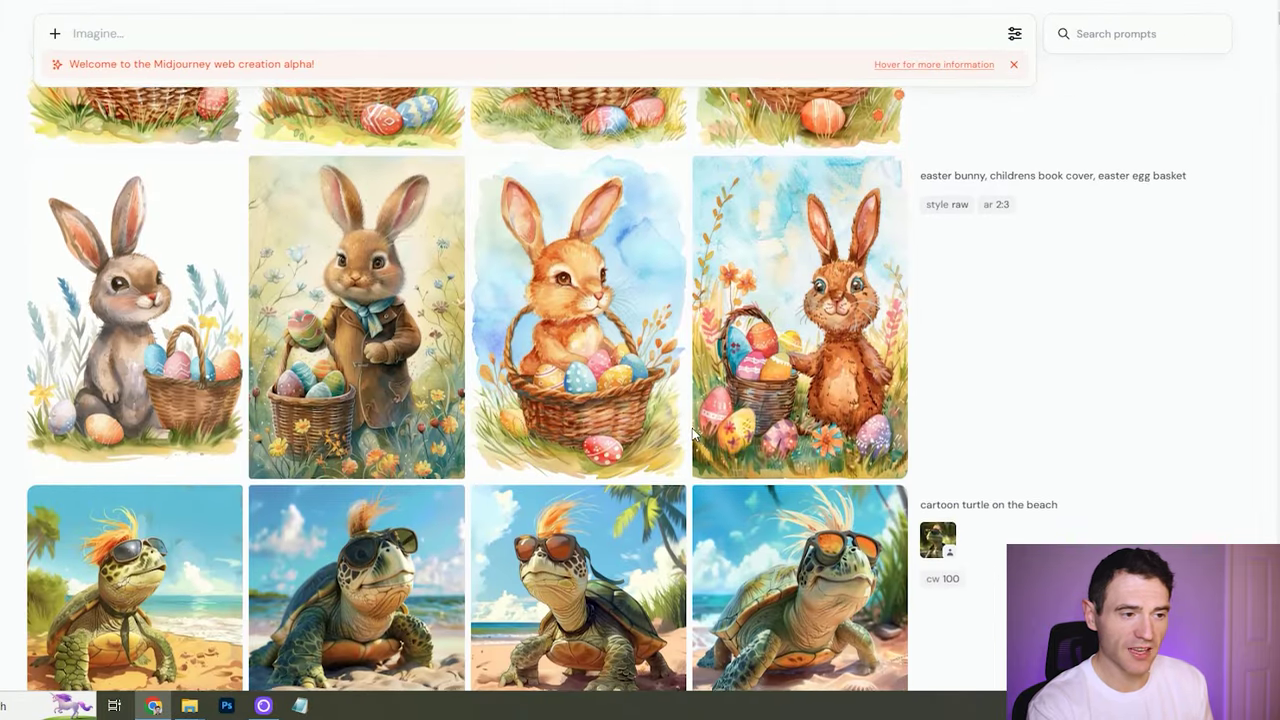
scroll(693, 432, down, 1)
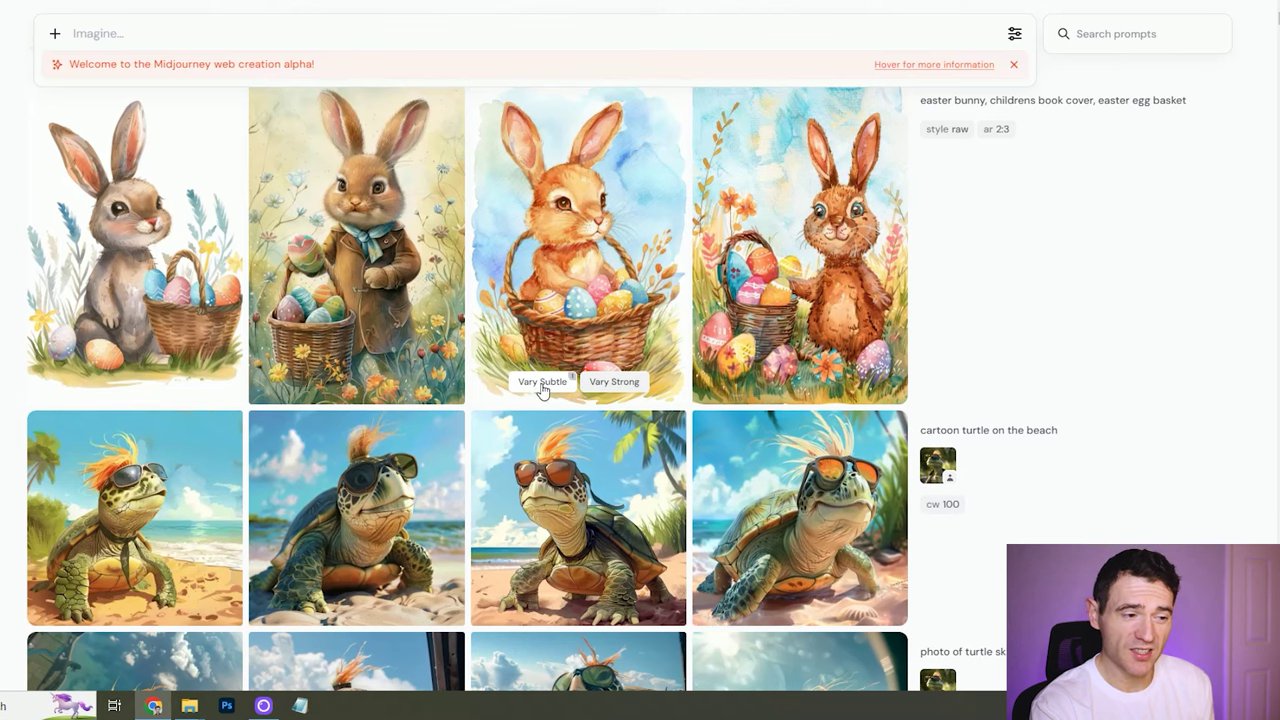
click(541, 386)
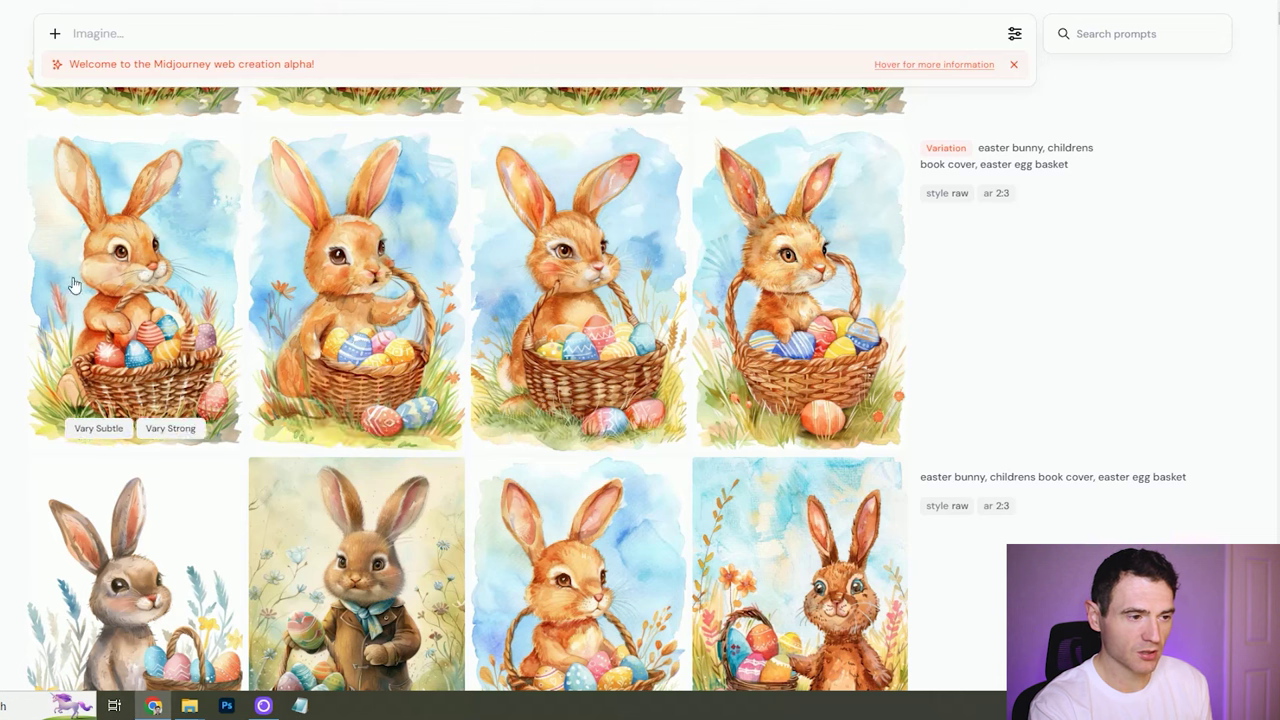
click(205, 277)
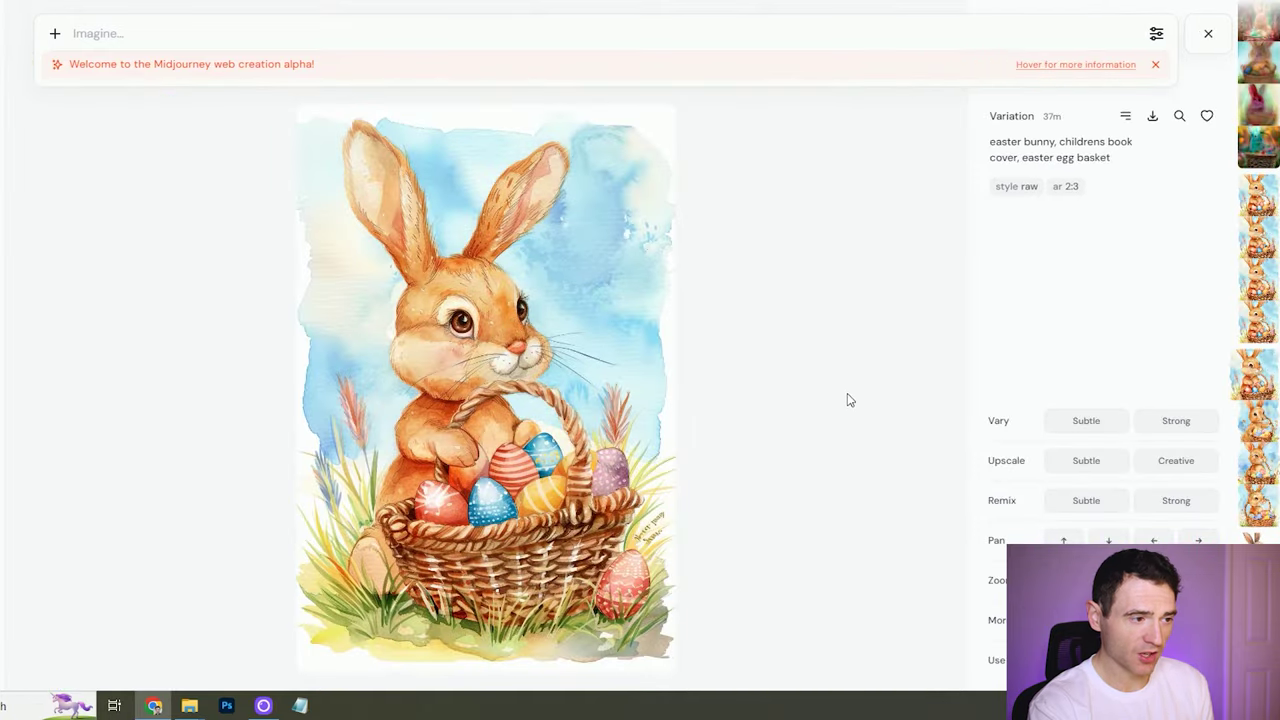